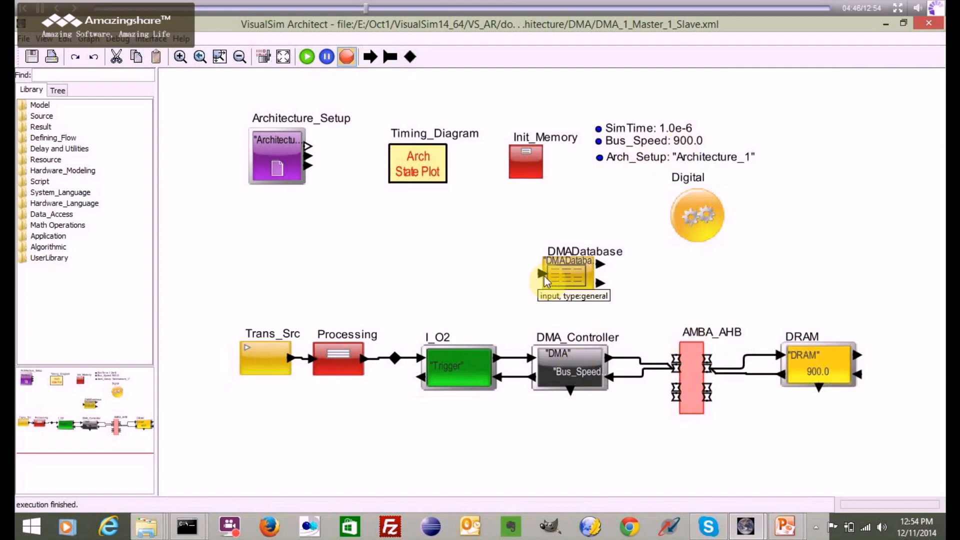
- Open the DMADatabase block's parameters and close them without changes
double_click(564, 270)
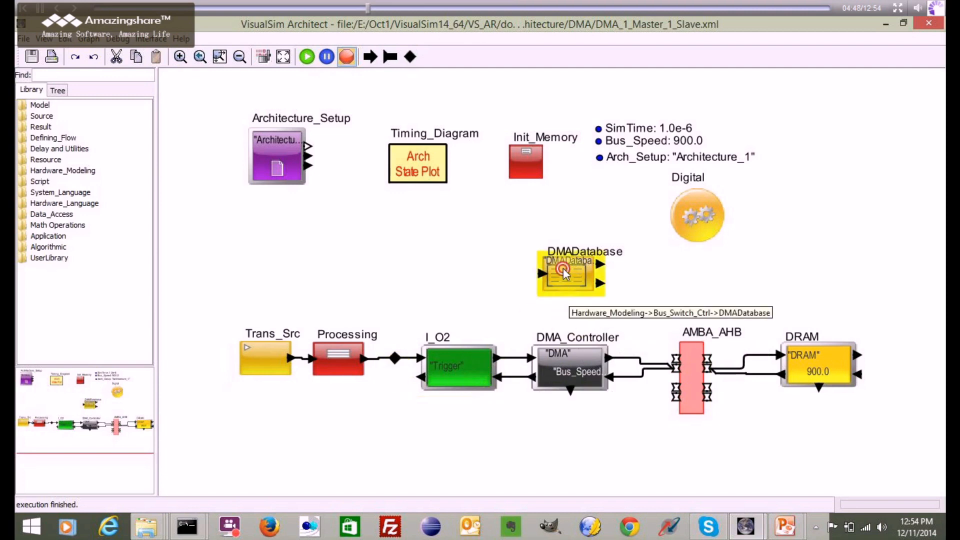
left_click(694, 402)
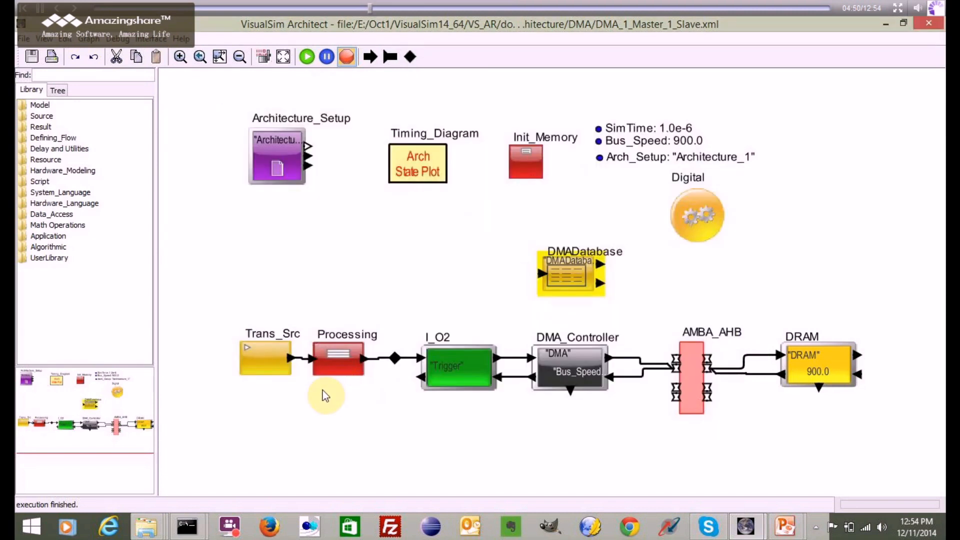
- Nudge the Trans_Src block slightly away from Processing and select both blocks with their connection
left_click(263, 356)
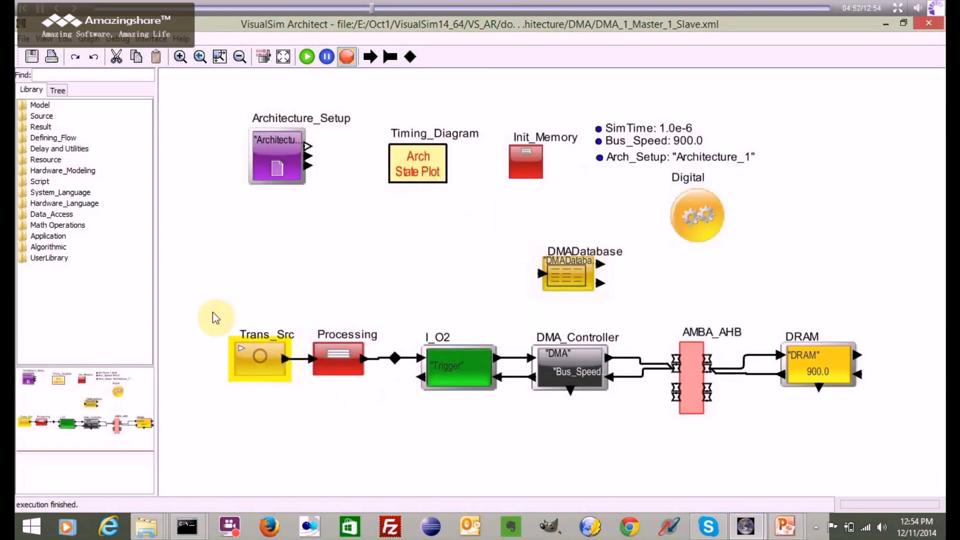
left_click_drag(200, 306, 363, 419)
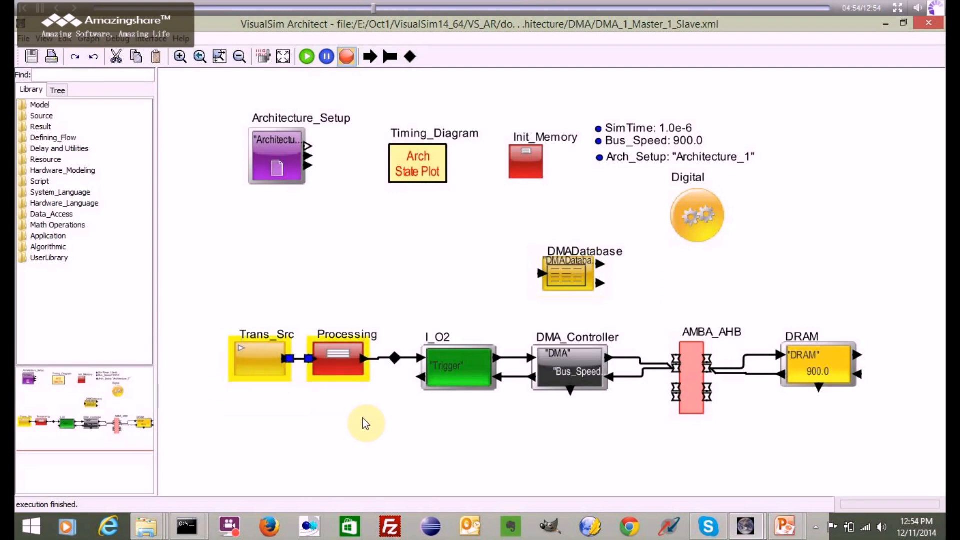
left_click(363, 419)
- Review the task name and instruction in the Processing block's expression list, leaving its parameters unchanged
double_click(346, 358)
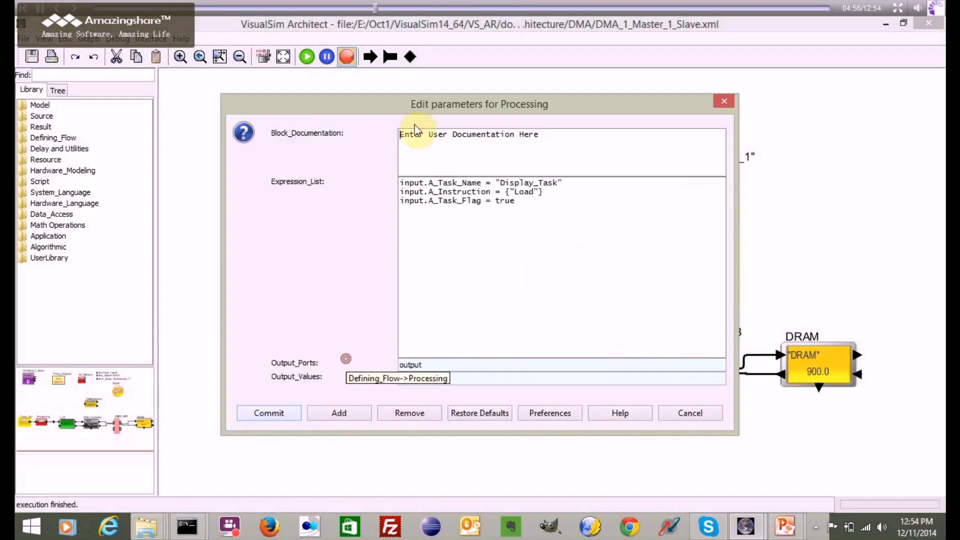
double_click(522, 182)
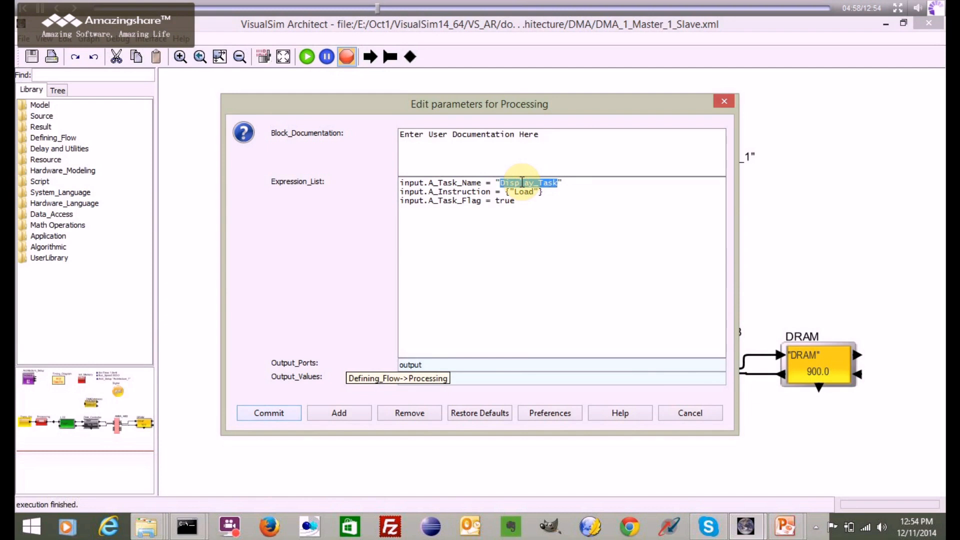
left_click(524, 194)
left_click(681, 411)
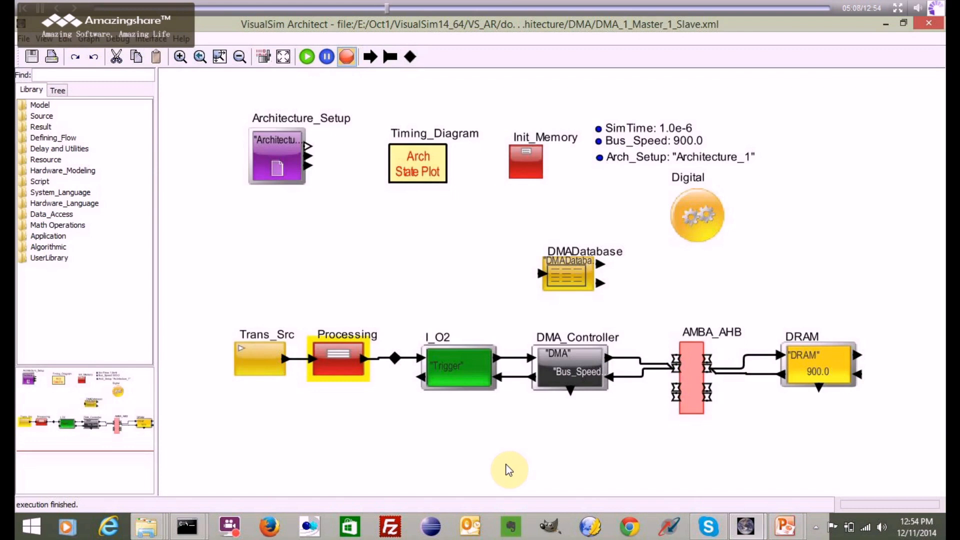
left_click(545, 444)
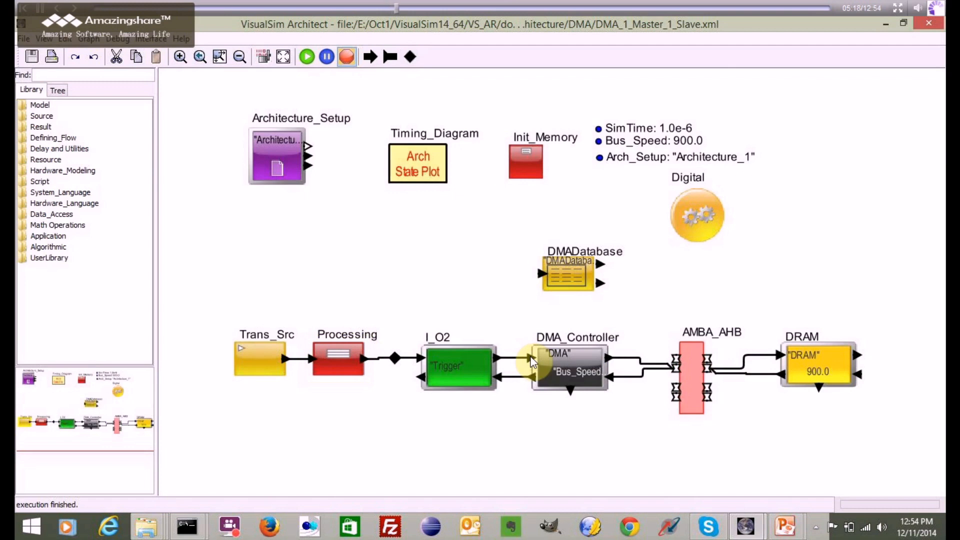
- Check the task name and instruction columns in the DMADatabase block's data structure text
double_click(573, 260)
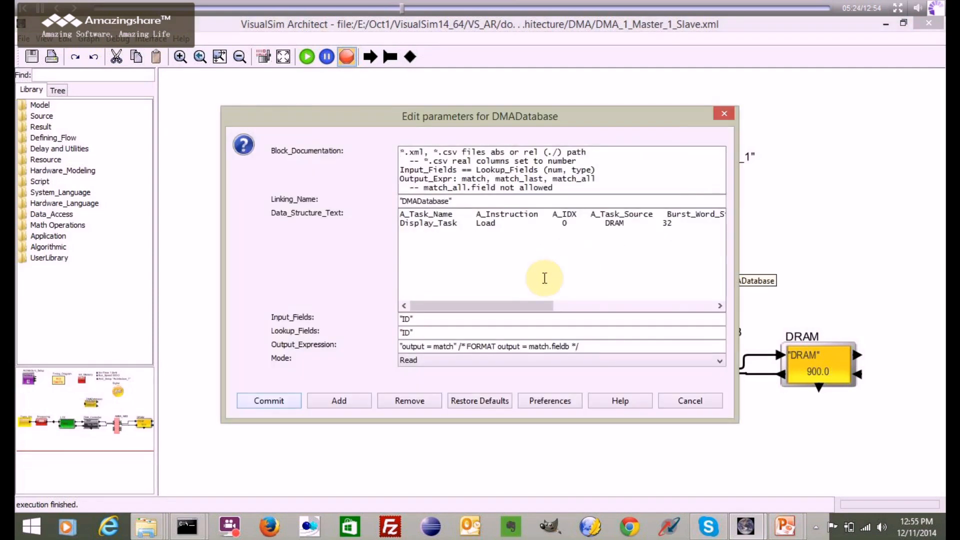
left_click_drag(487, 304, 458, 300)
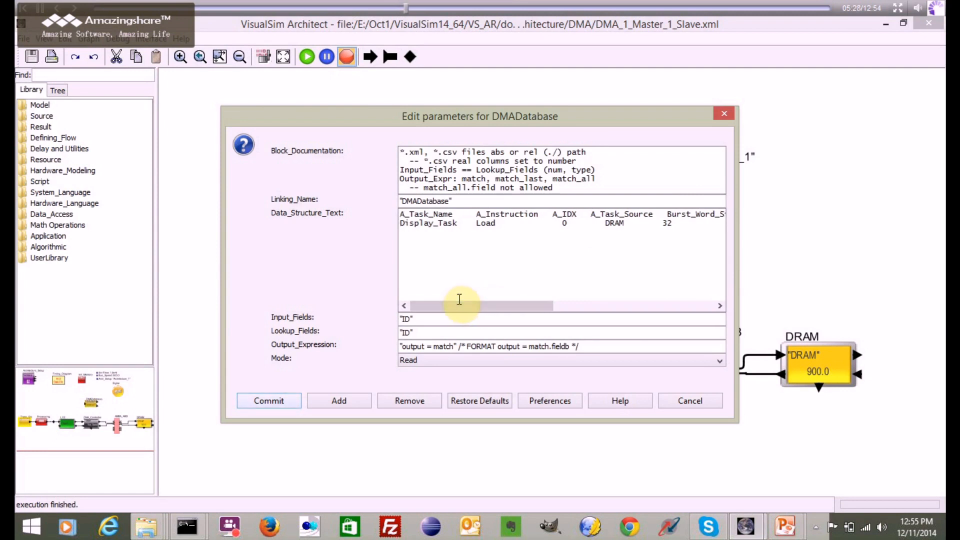
left_click(490, 224)
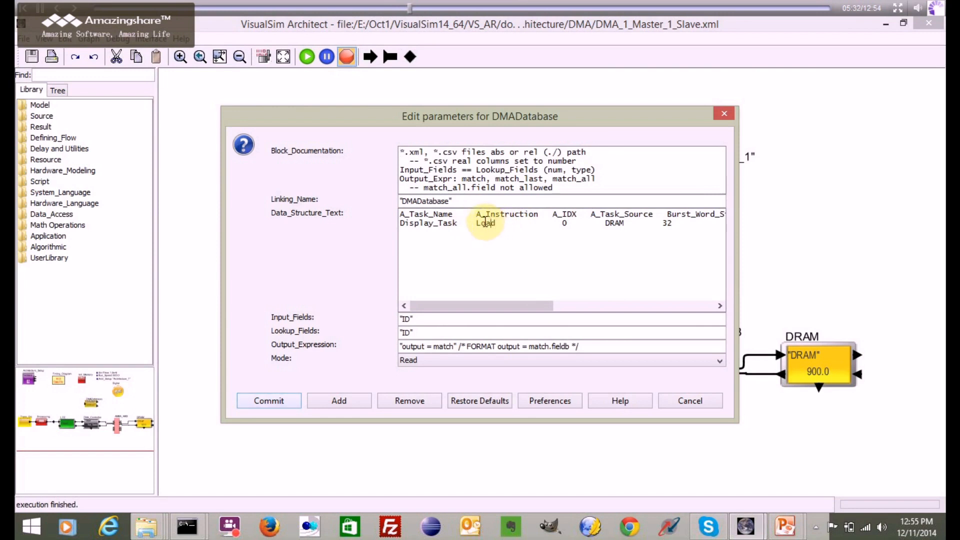
double_click(486, 223)
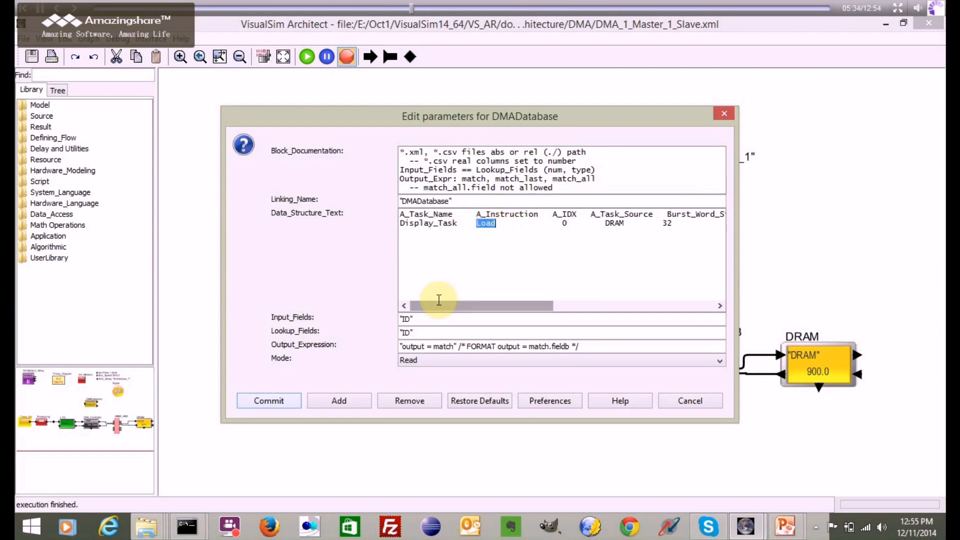
left_click_drag(440, 304, 441, 305)
left_click(668, 397)
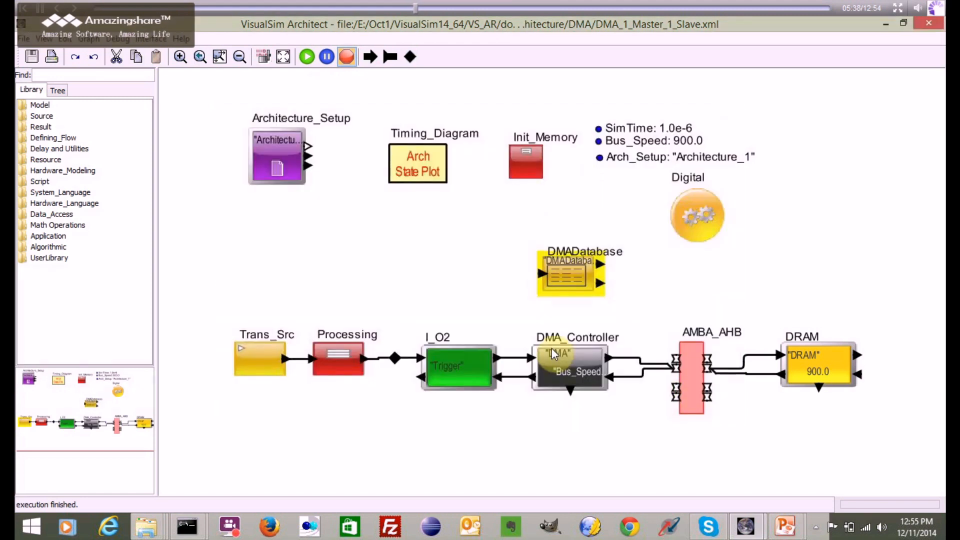
- Examine the DMADatabase columns for task source, burst word size, task address, command, bytes and priority, leaving the parameters unchanged
double_click(561, 286)
left_click_drag(521, 307, 587, 311)
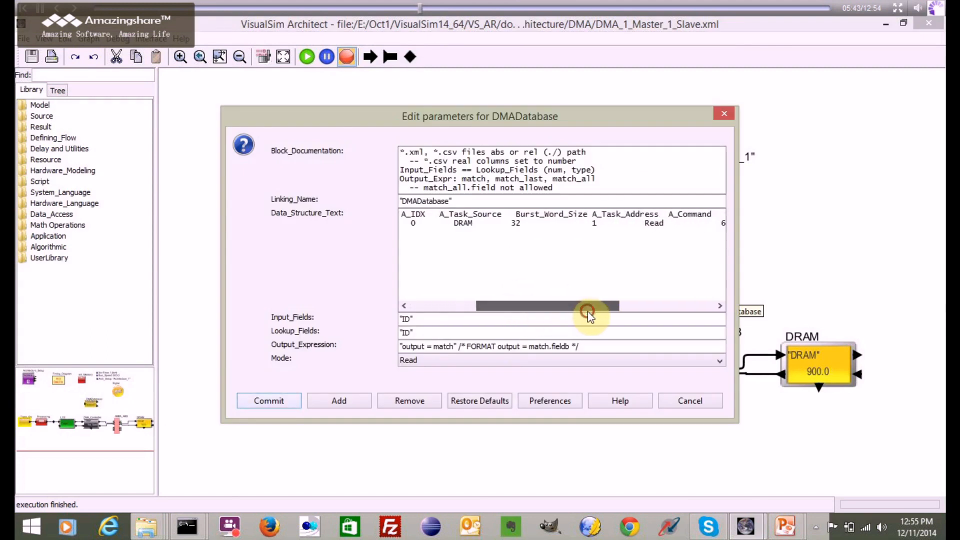
left_click(595, 222)
left_click_drag(596, 222, 589, 220)
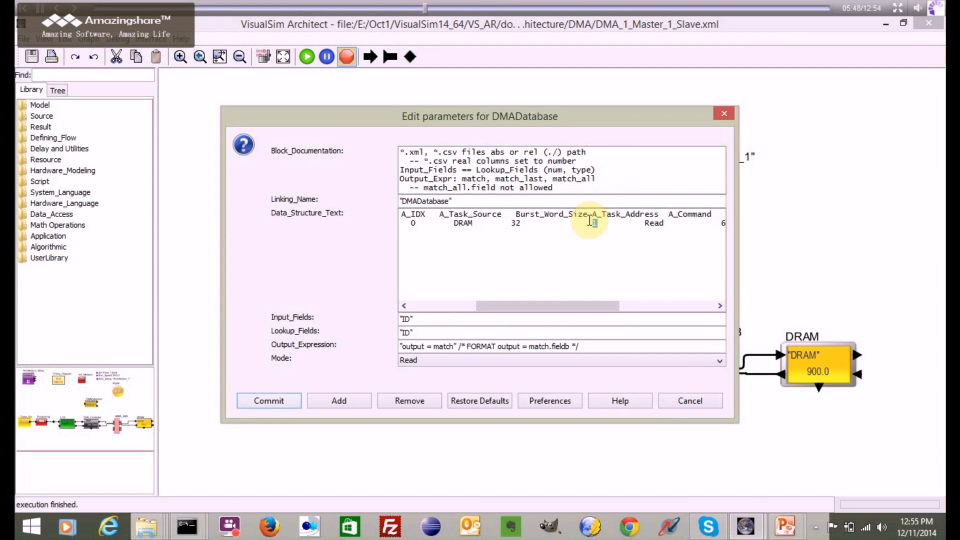
left_click(561, 305)
left_click_drag(561, 305, 614, 304)
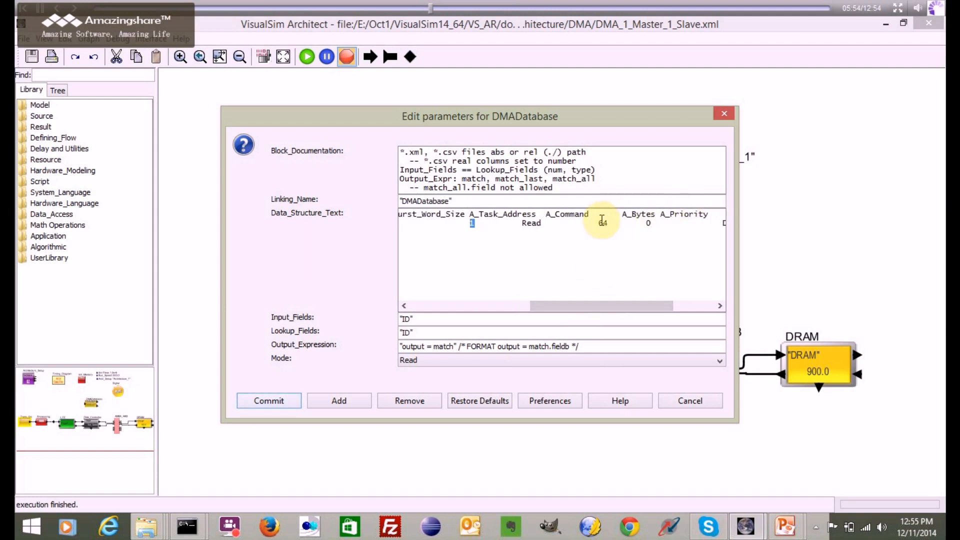
left_click_drag(592, 303, 548, 307)
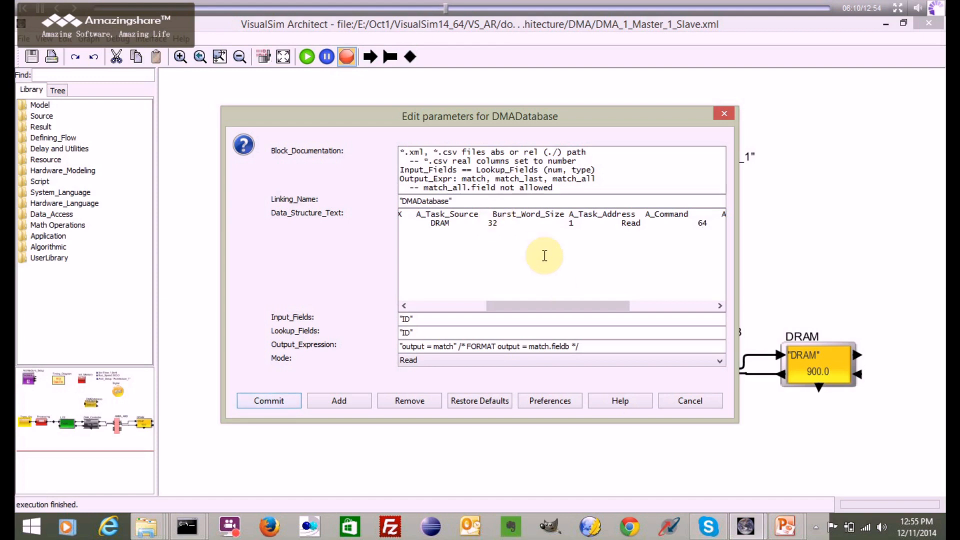
left_click_drag(542, 306, 407, 306)
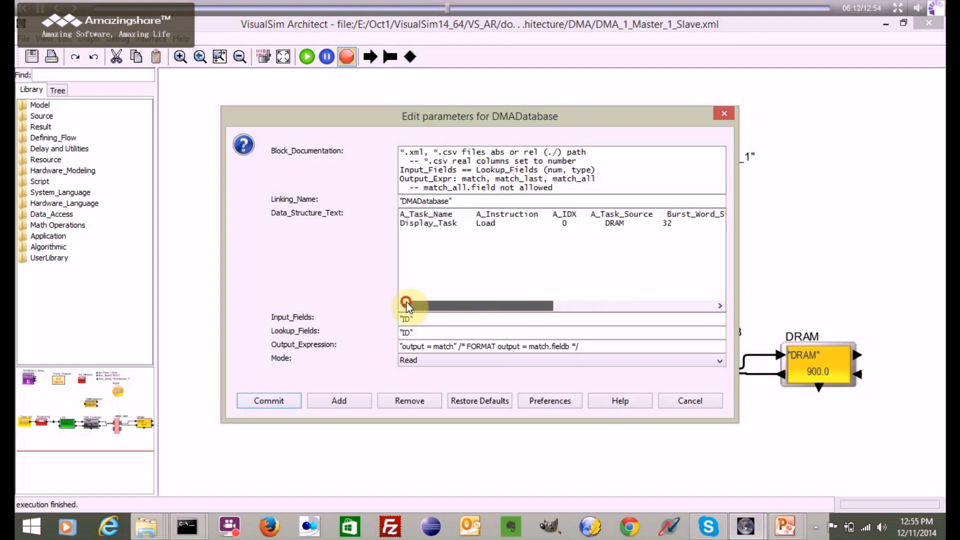
left_click(690, 400)
left_click(629, 310)
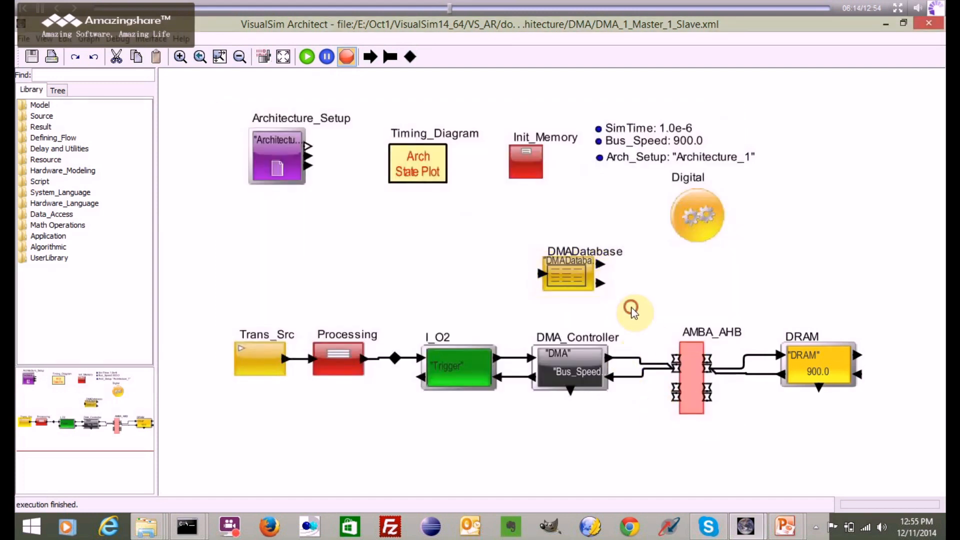
- Start listening to the DMA_Controller block and run the simulation
left_click(628, 441)
left_click(575, 355)
right_click(578, 356)
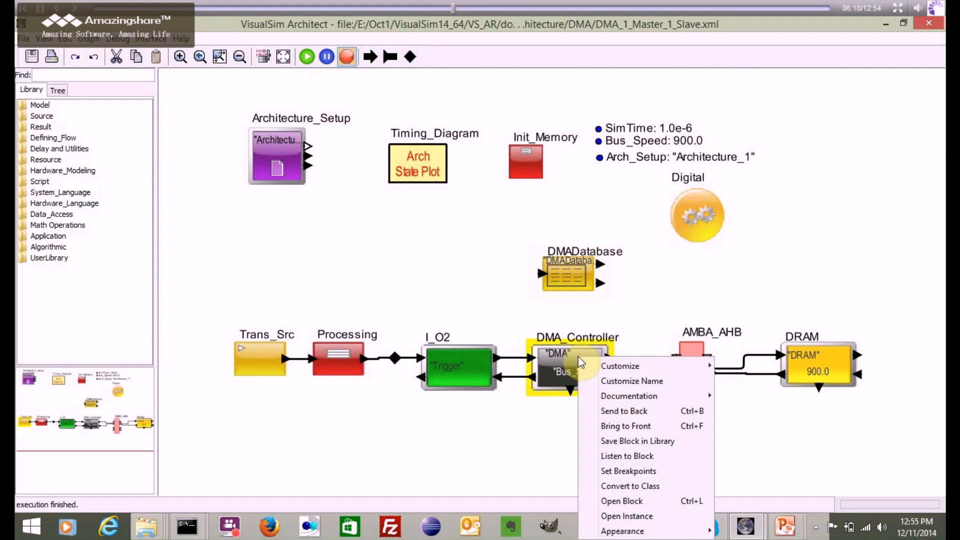
left_click(615, 455)
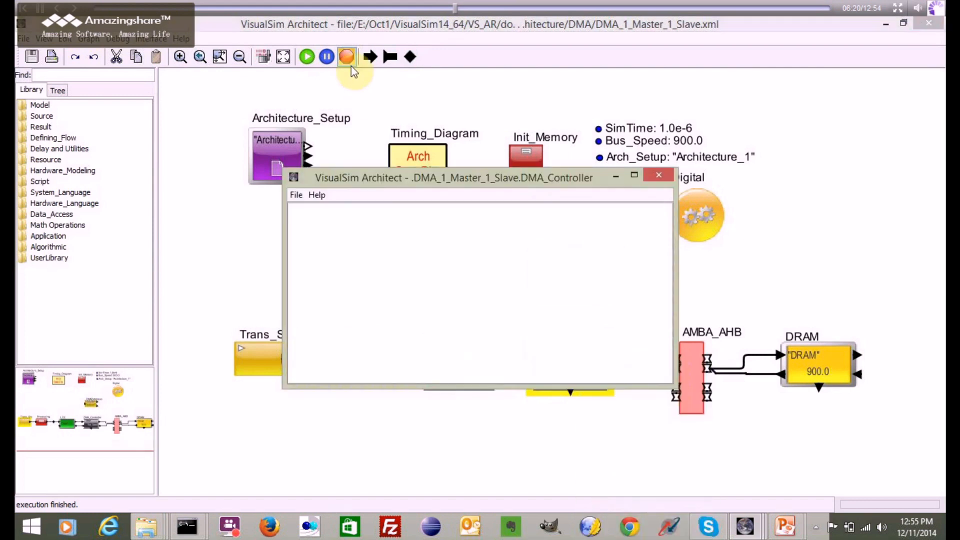
left_click(309, 56)
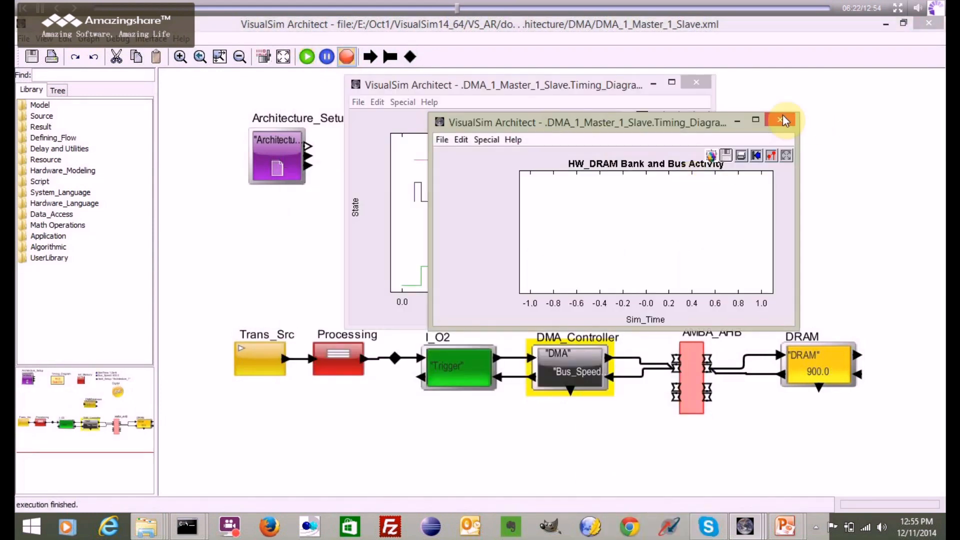
- Dismiss the HW_DRAM Bank and Bus Activity plot, examine the Processor Execution Unit Activity plot, and close it
left_click(783, 116)
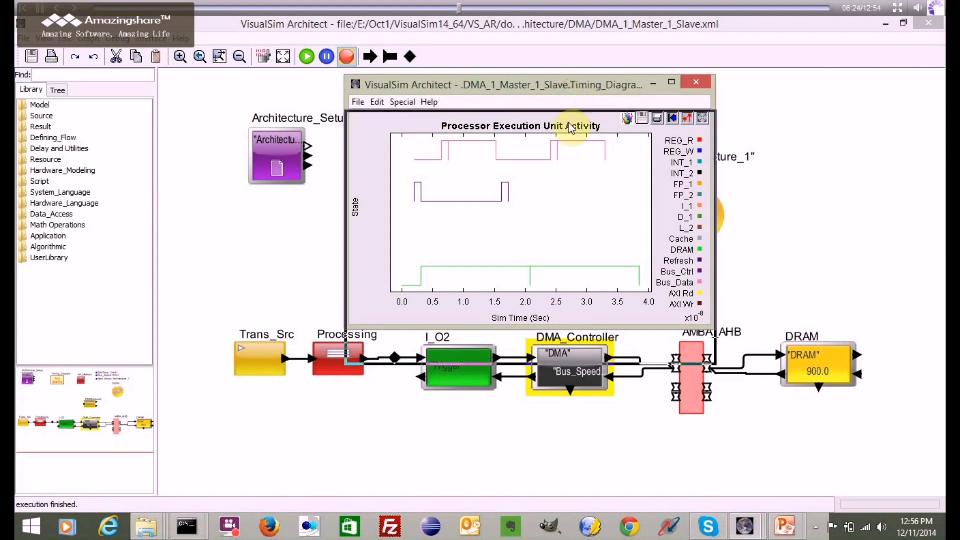
left_click_drag(568, 86, 570, 130)
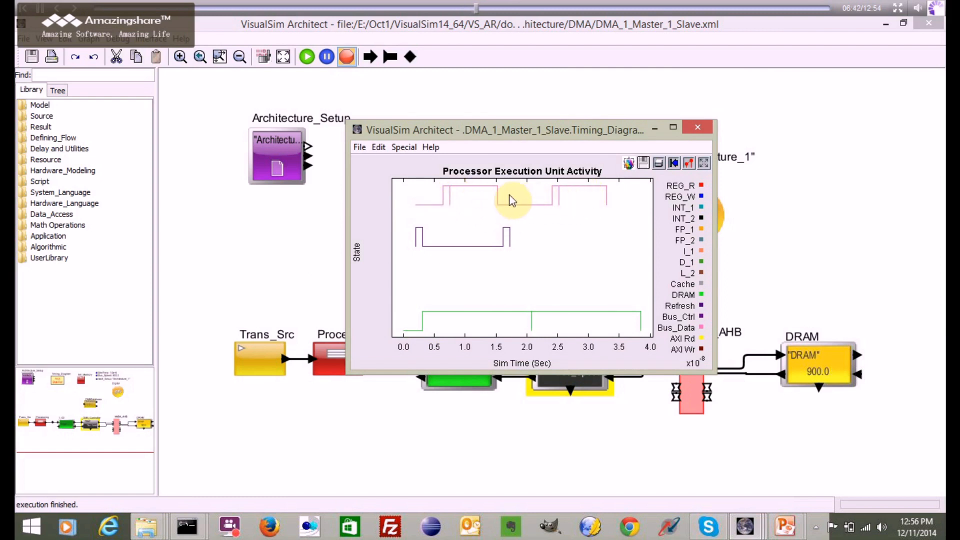
left_click(701, 124)
- Bring up the DMA_Controller listener log full-screen and find where the Channel 1 transaction starts
mouse_move(748, 529)
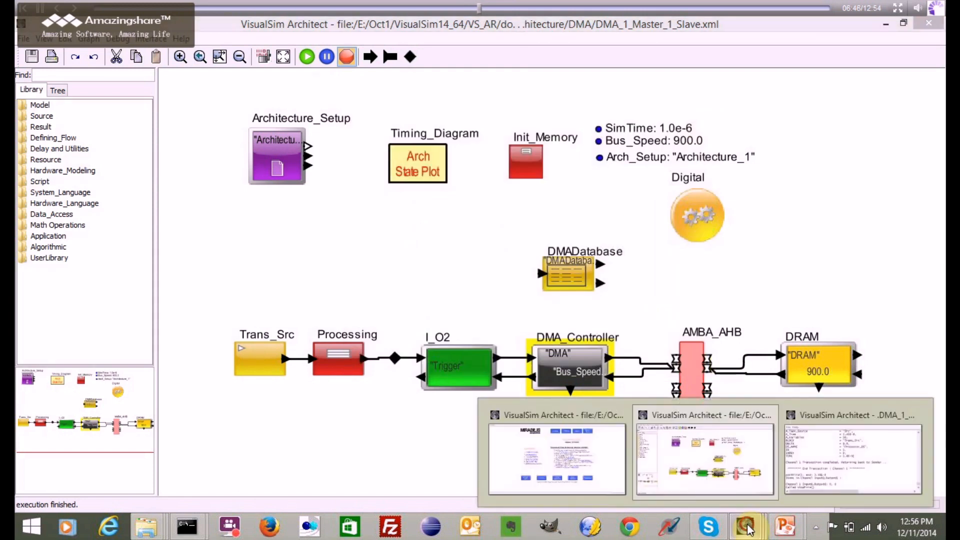
left_click(856, 456)
double_click(574, 178)
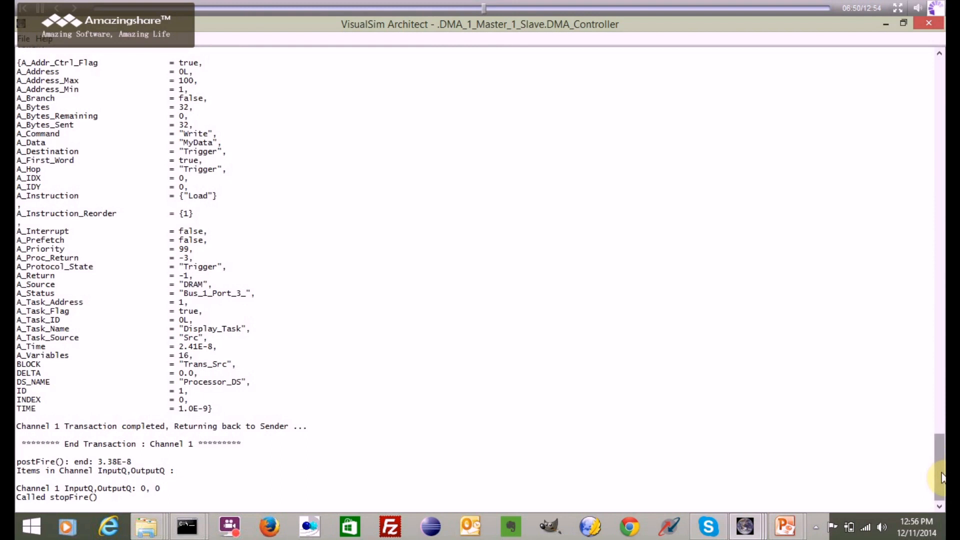
left_click_drag(941, 477, 942, 198)
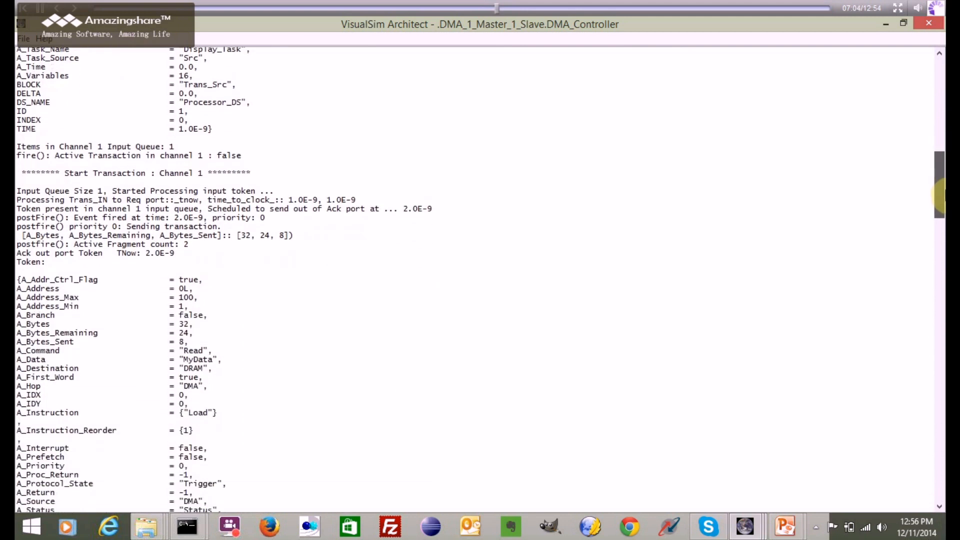
double_click(161, 156)
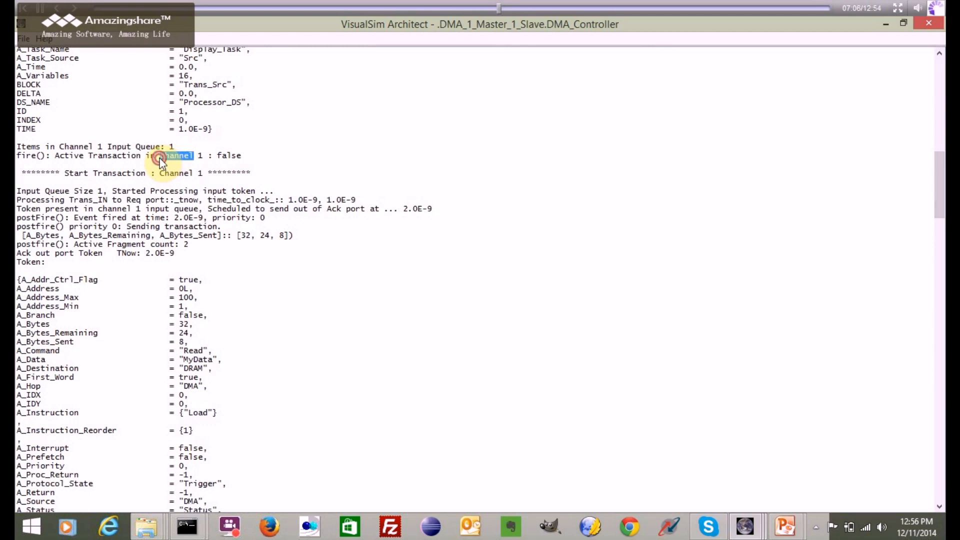
- Examine the Ack out port token's byte count, active fragment count, time and destination in the listener log
left_click_drag(942, 192, 943, 210)
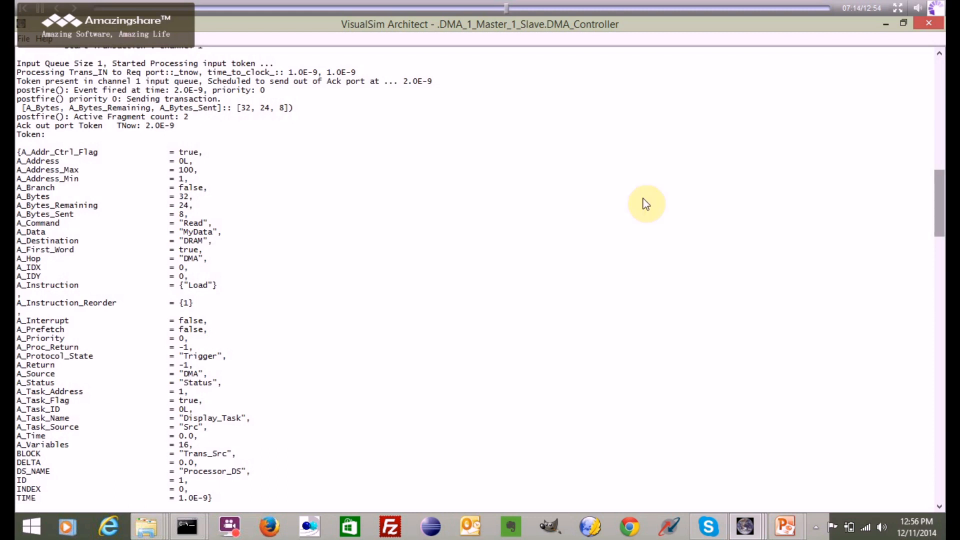
left_click(185, 197)
double_click(188, 196)
left_click_drag(79, 117, 182, 118)
left_click(191, 118)
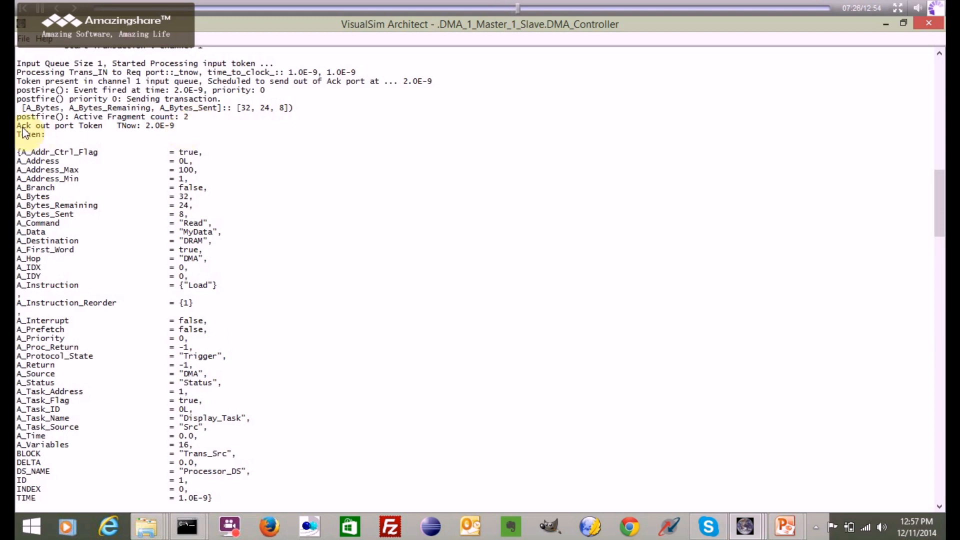
left_click_drag(178, 125, 145, 125)
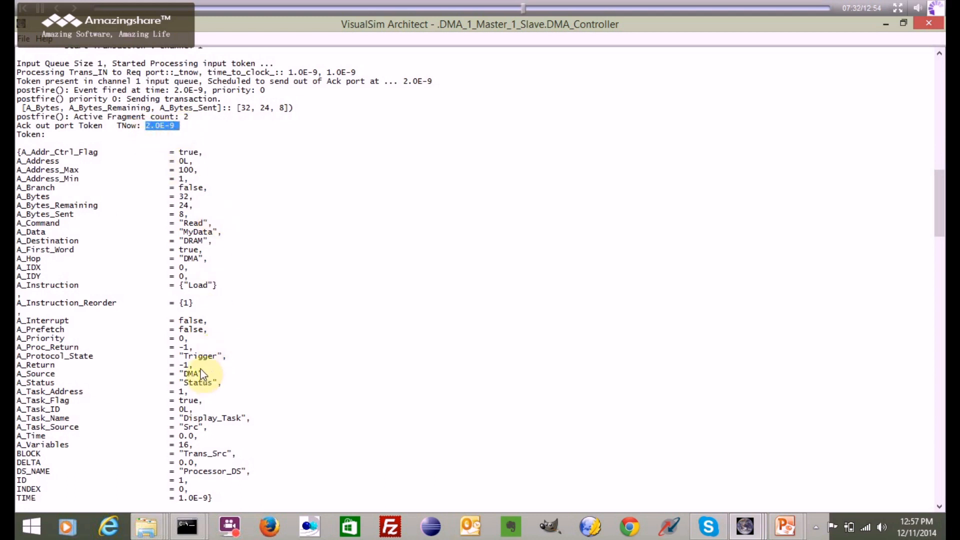
left_click(192, 239)
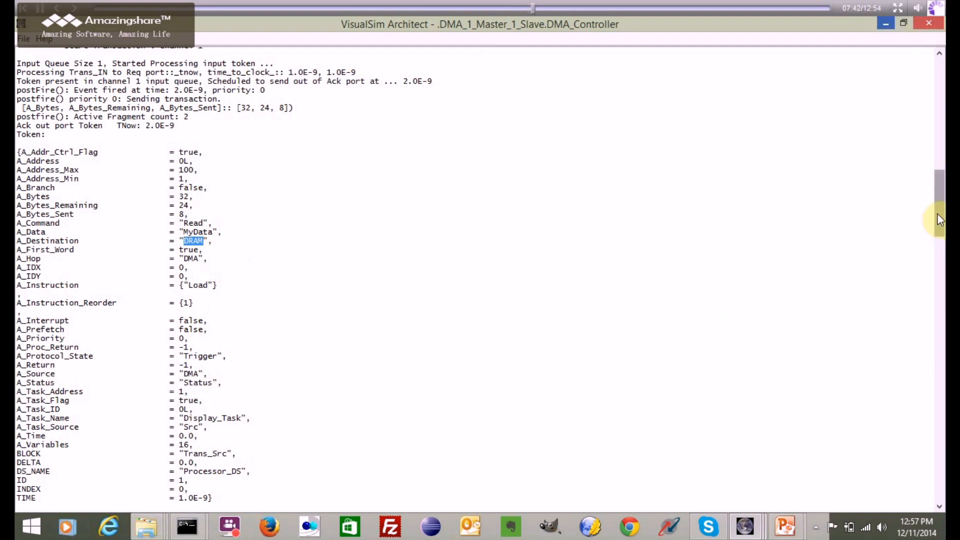
- Inspect the Din port token in the DMA_Controller log, close the log and return to the model
left_click_drag(938, 220, 942, 273)
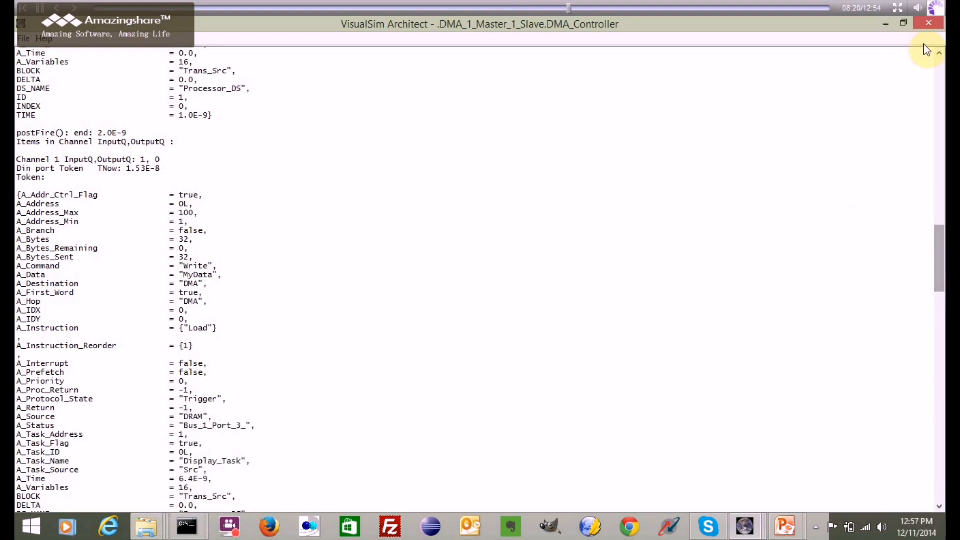
left_click(923, 25)
left_click(672, 294)
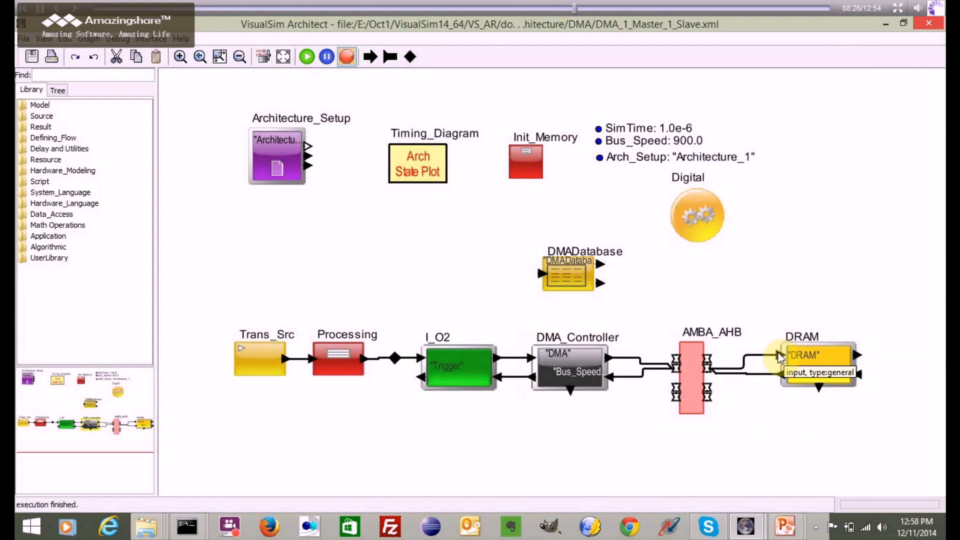
right_click(781, 358)
left_click(800, 447)
left_click(768, 449)
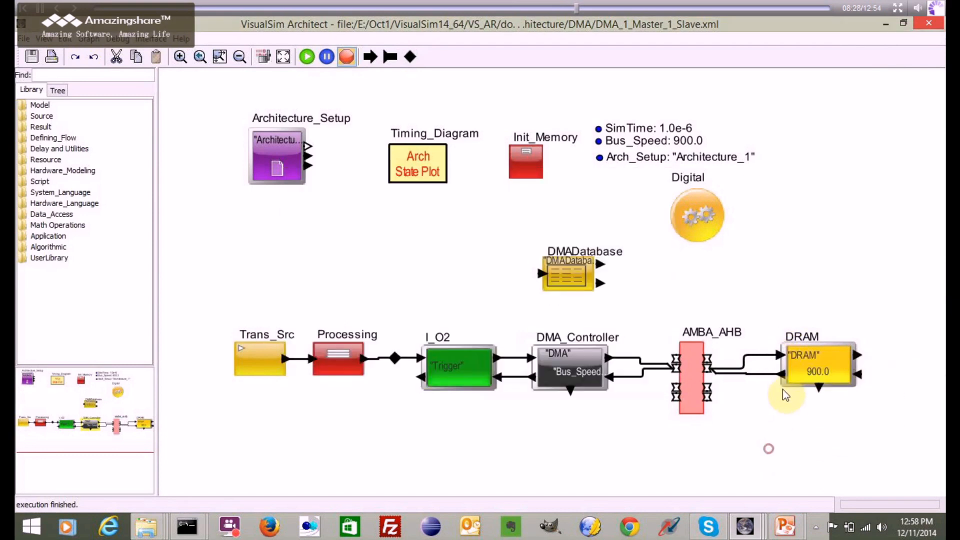
- Attach a listener to the DRAM block's bus-side output port and rerun the simulation, dismissing the HW_DRAM Bank and Bus Activity plot
right_click(782, 373)
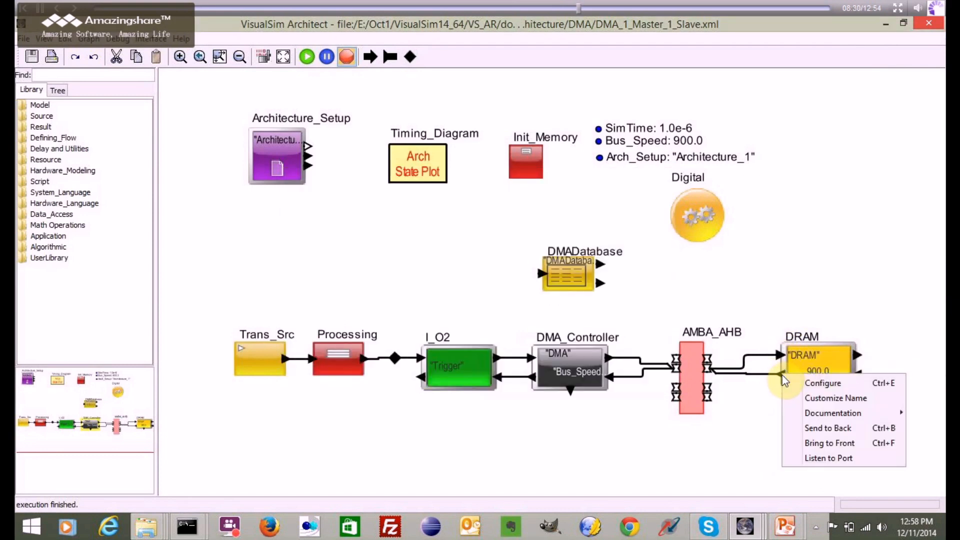
left_click(805, 460)
left_click(554, 403)
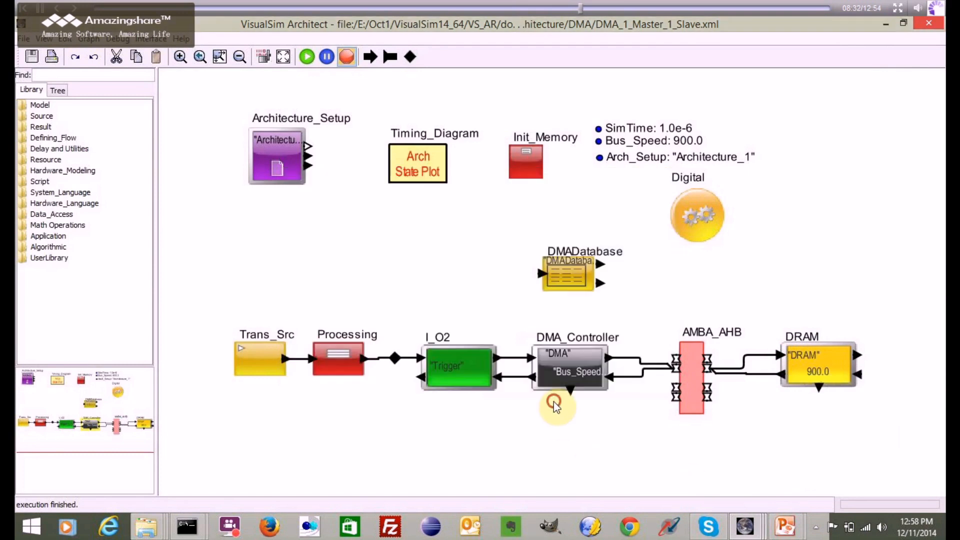
left_click(307, 56)
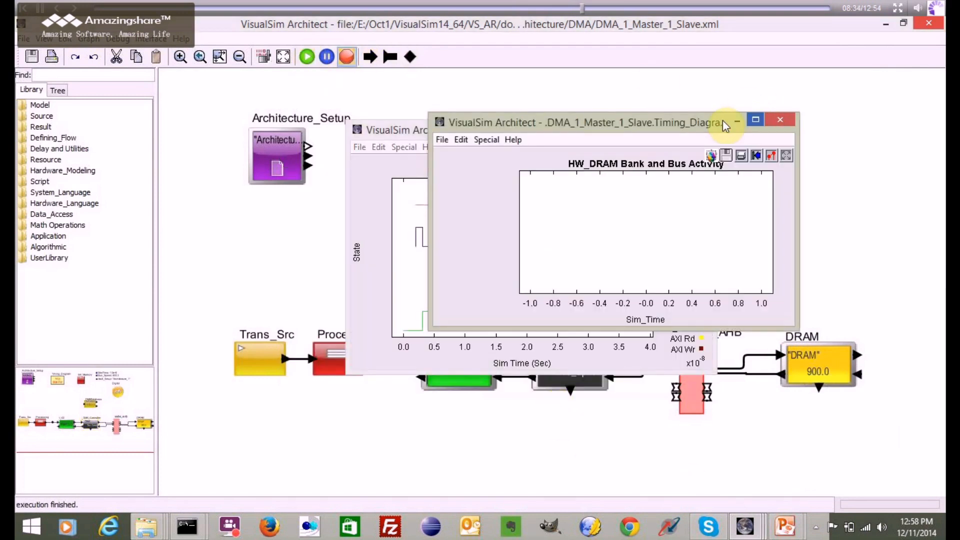
left_click(780, 120)
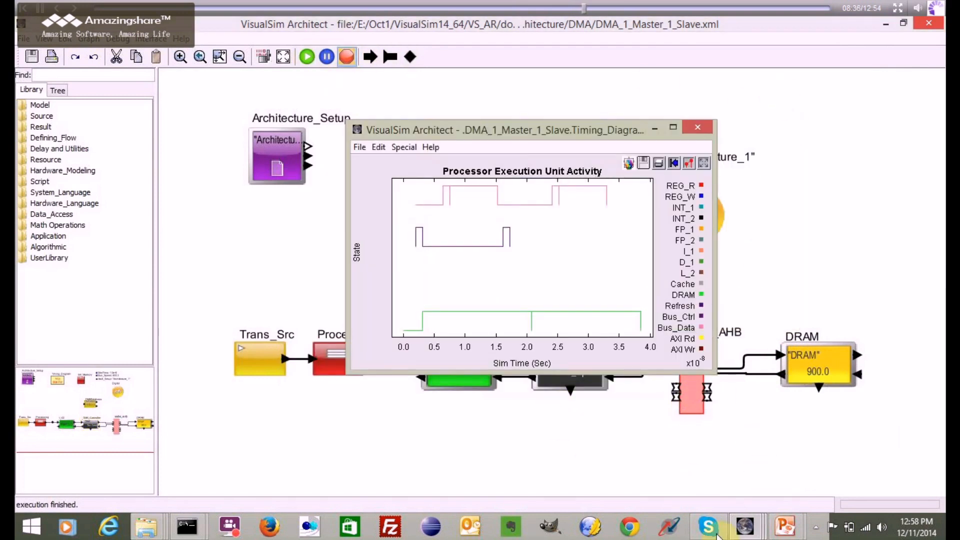
- Bring up the DRAM input and DRAM output listener logs and arrange them side by side
mouse_move(745, 526)
left_click(547, 419)
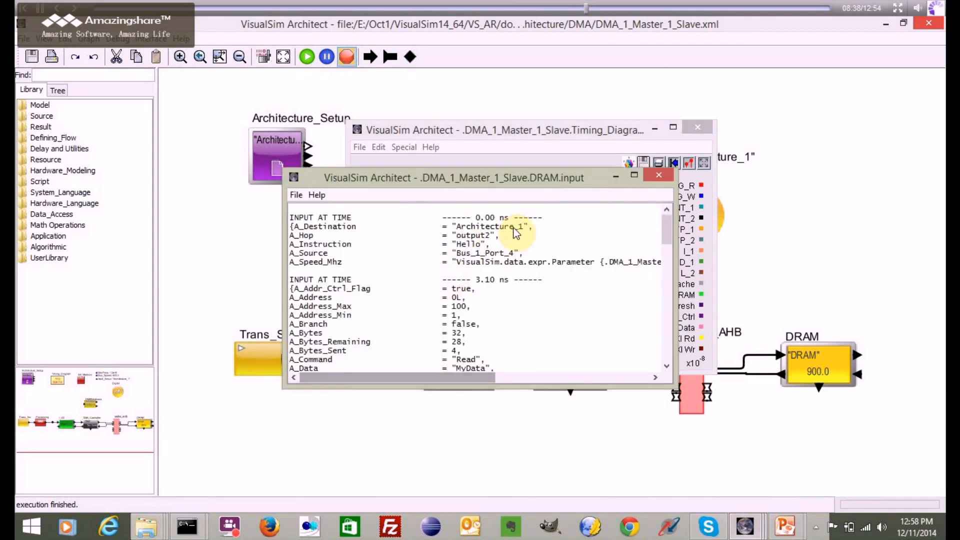
left_click_drag(482, 184, 235, 67)
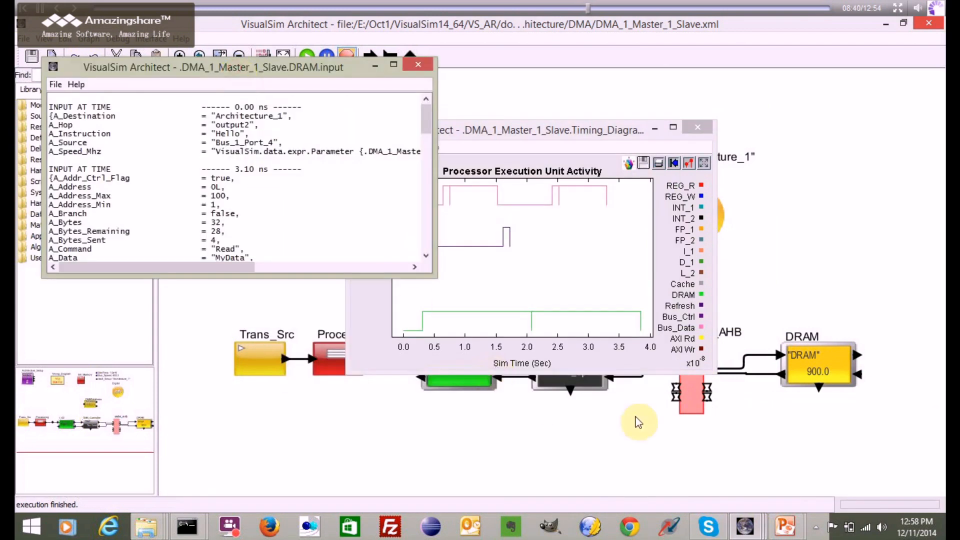
mouse_move(745, 525)
left_click(695, 445)
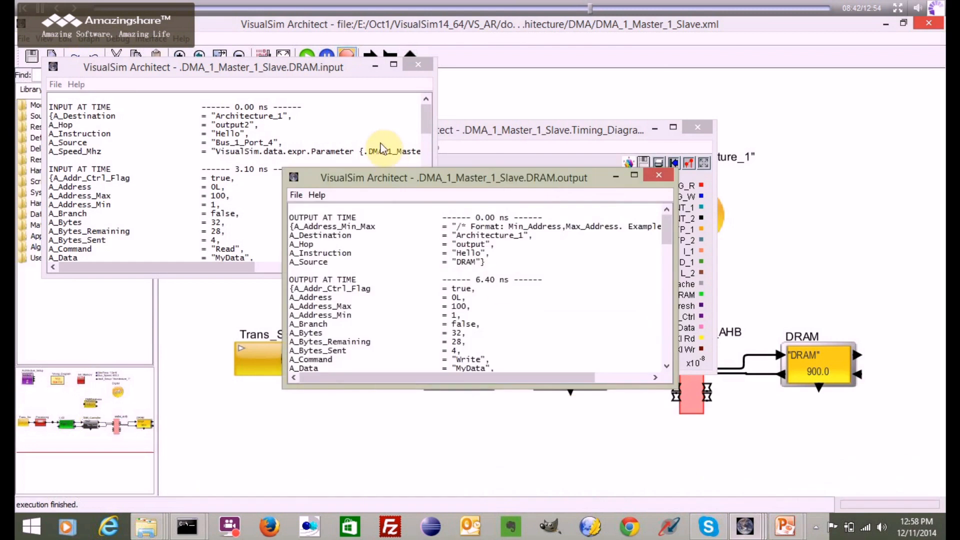
left_click_drag(571, 175, 571, 61)
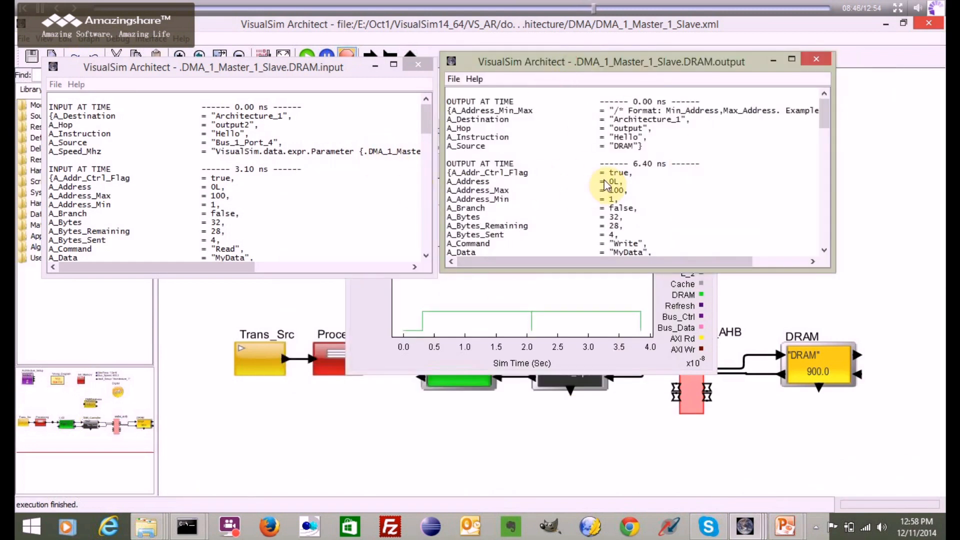
- Compare the first read's arrival time in the DRAM input log with the first write's time in the DRAM output log
left_click(238, 172)
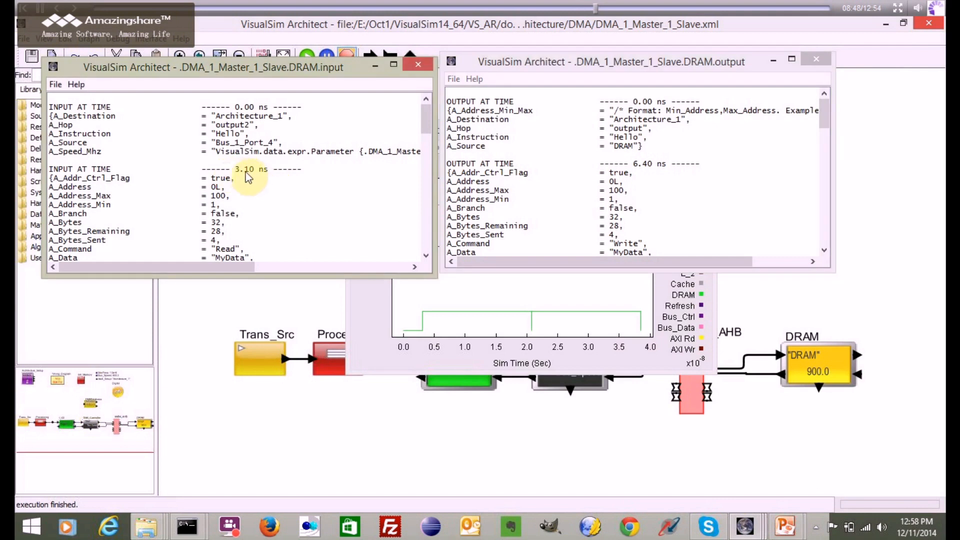
left_click(245, 171)
left_click(651, 166)
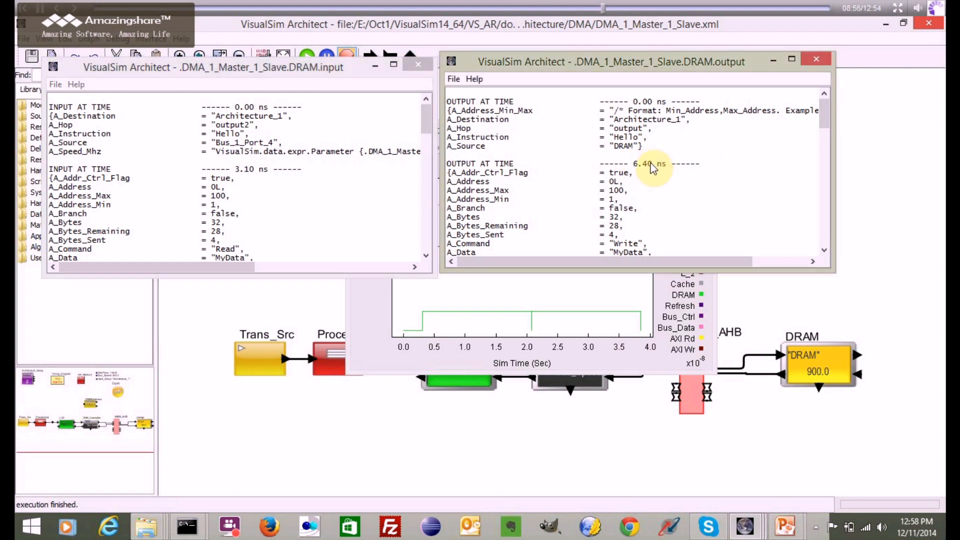
- Enlarge the DRAM output log and examine A_Bytes, A_Bytes_Remaining and A_Bytes_Sent in the first write transaction
left_click_drag(824, 121, 824, 133)
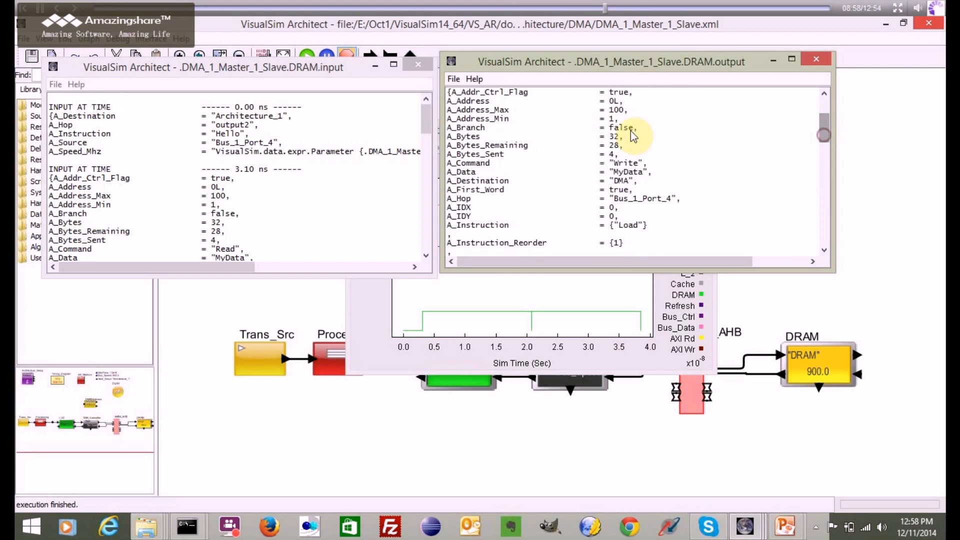
left_click_drag(623, 273, 643, 450)
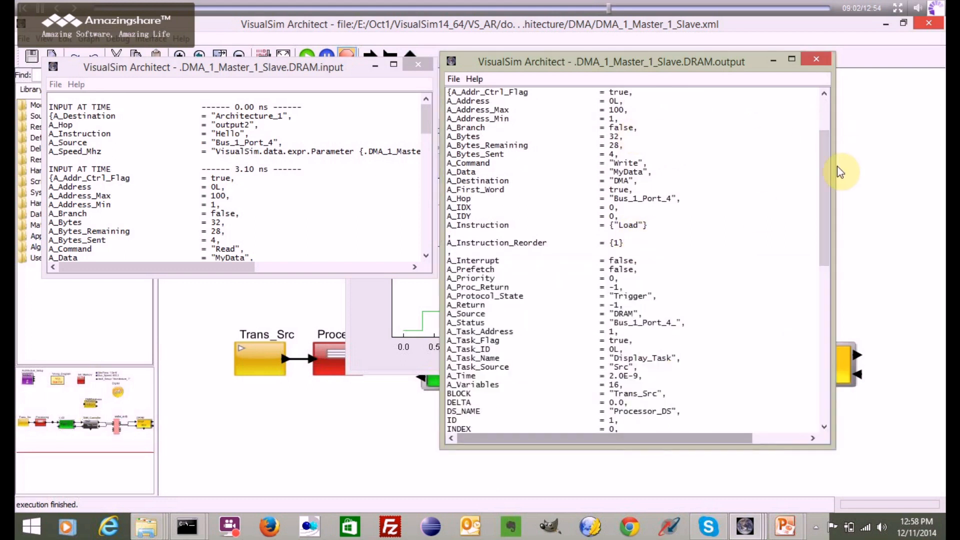
left_click_drag(821, 171, 816, 149)
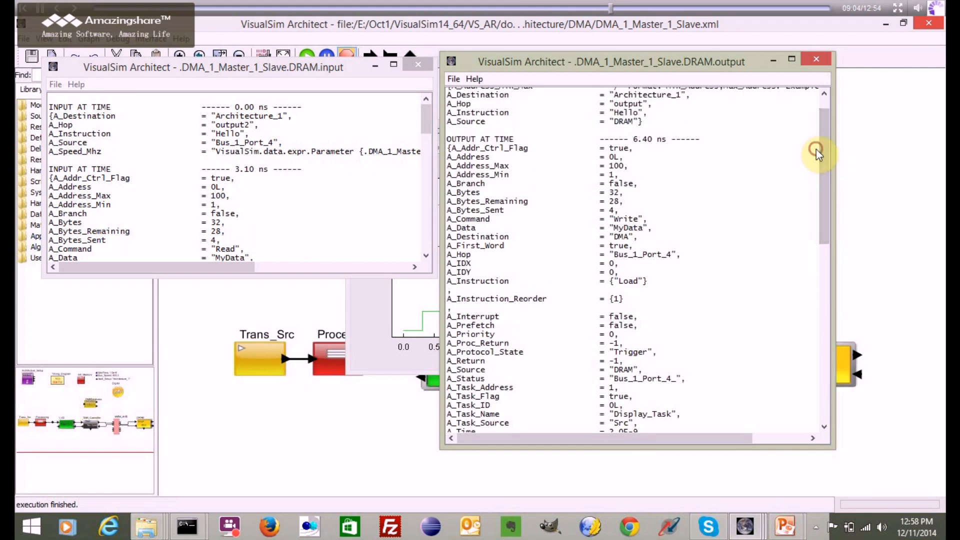
left_click_drag(616, 211, 604, 194)
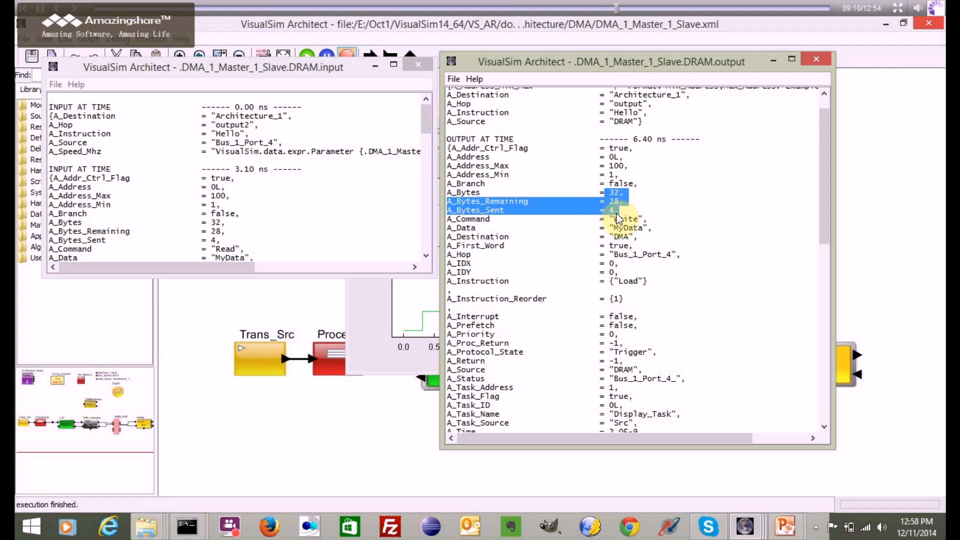
left_click_drag(619, 210, 614, 209)
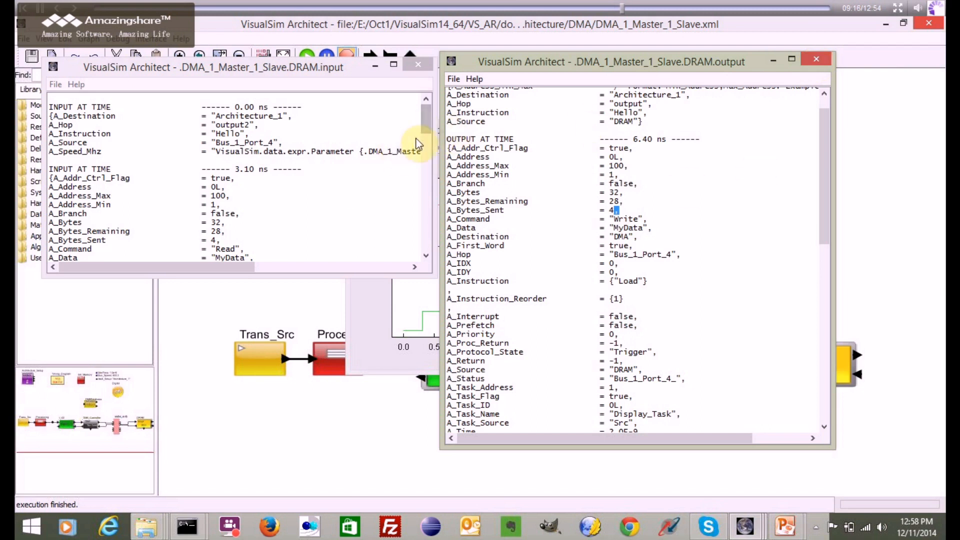
- Look through the first read transaction in the DRAM input log, and close both DRAM logs and the Processor Execution Unit Activity plot
left_click_drag(428, 121, 422, 145)
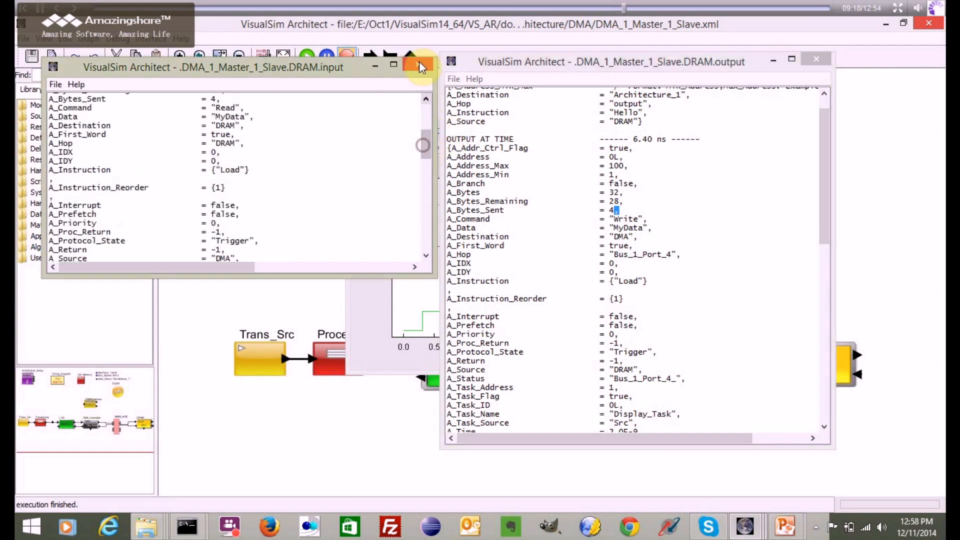
left_click(419, 65)
left_click(816, 59)
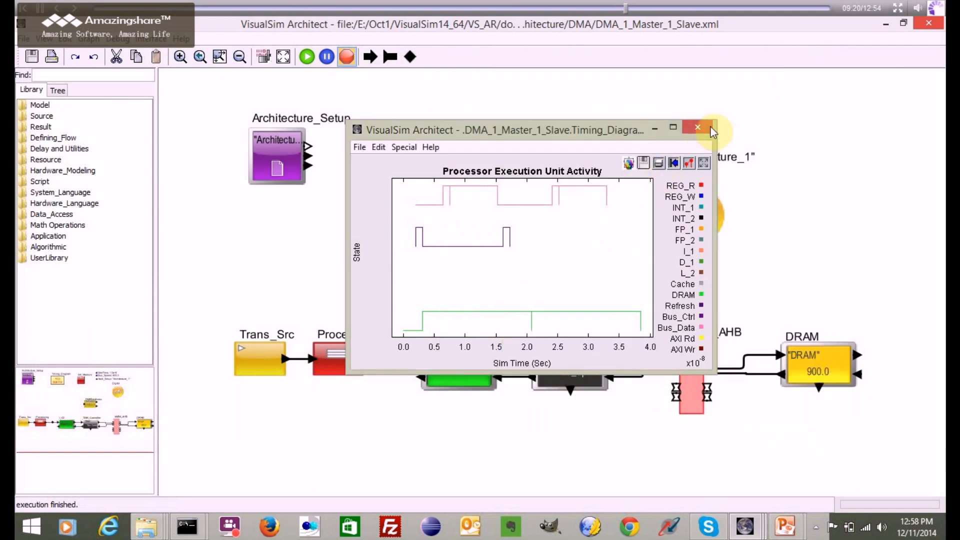
left_click(697, 127)
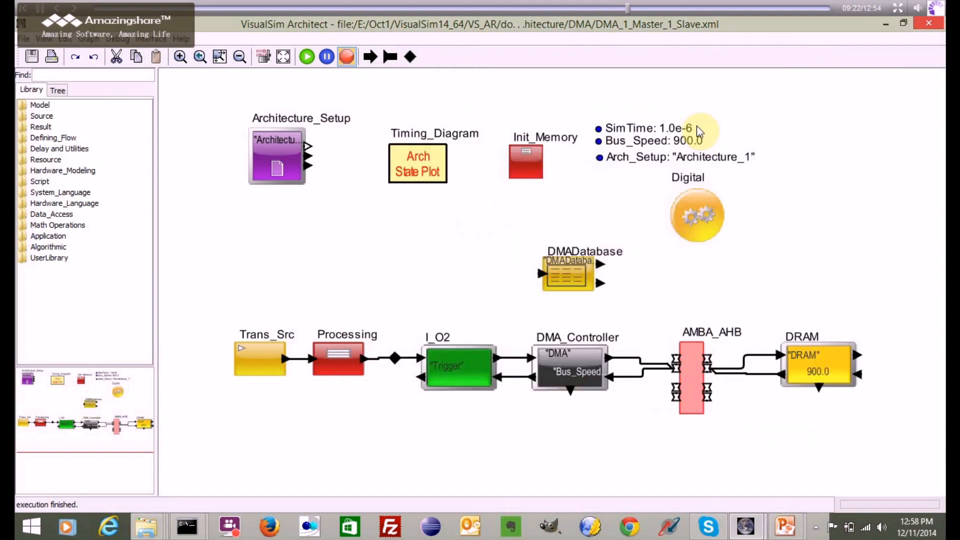
- Review the AMBA_AHB block's parameters, especially Burst_Size_Bytes, and leave them without making changes
double_click(685, 353)
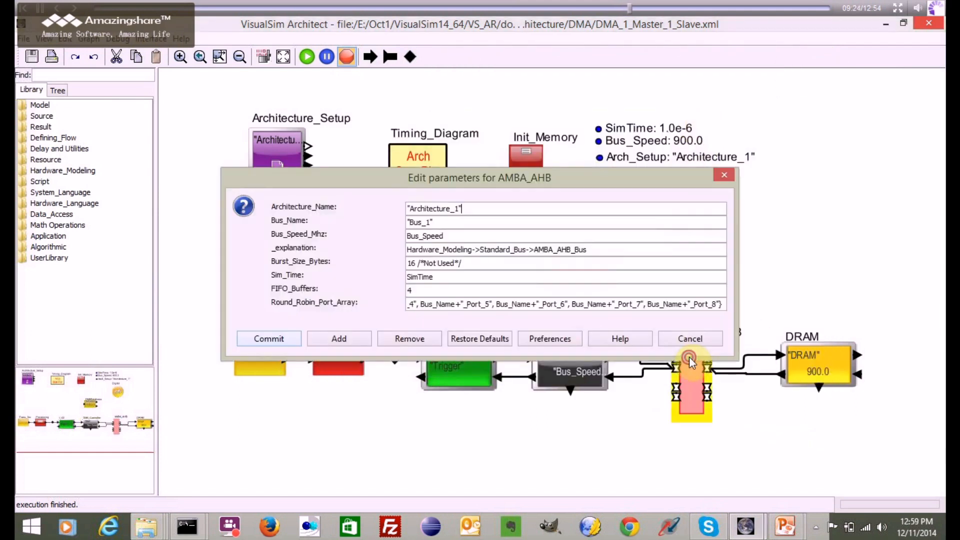
left_click(478, 262)
left_click_drag(478, 262, 388, 263)
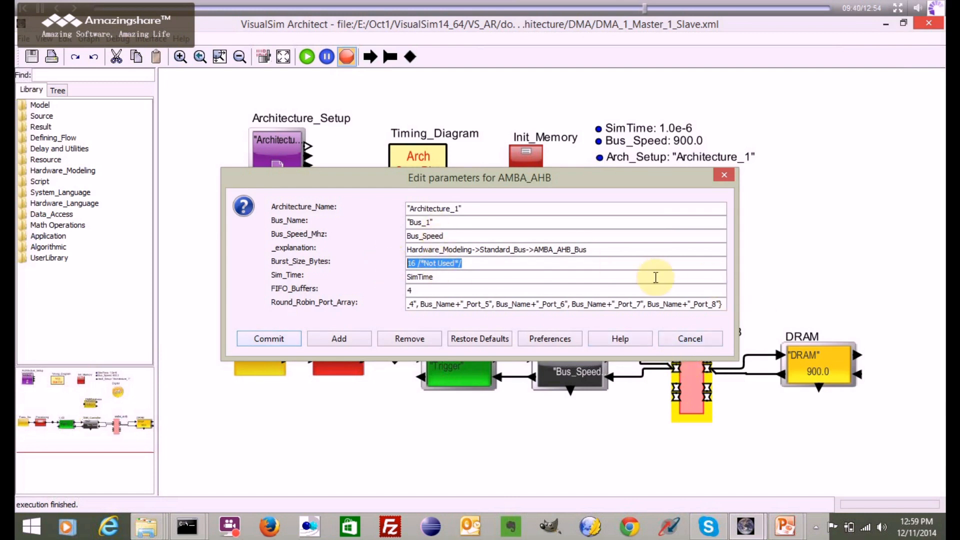
left_click(686, 340)
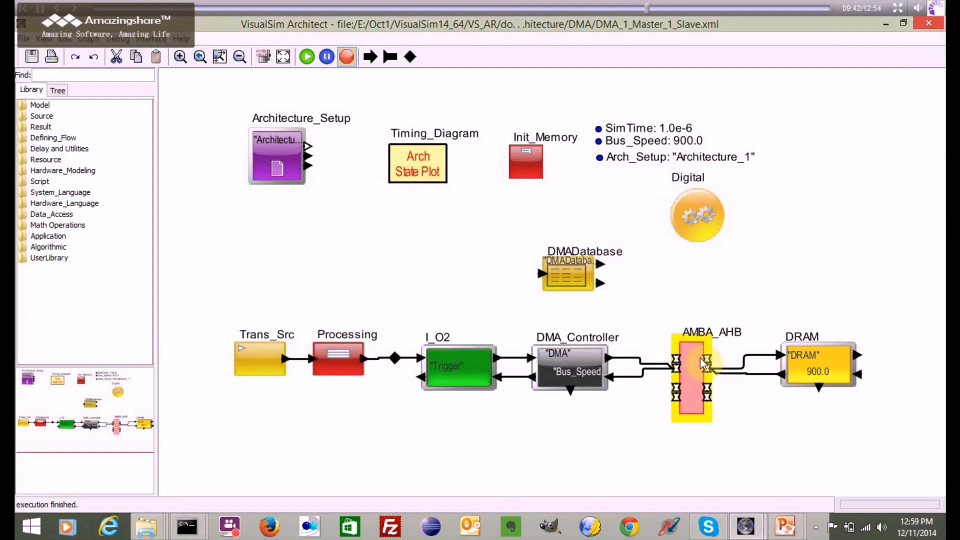
- Open the AMBA_AHB instance, set AHB_Mode of its AMBA_Bus_Controller block to false, and return to the main model
right_click(692, 356)
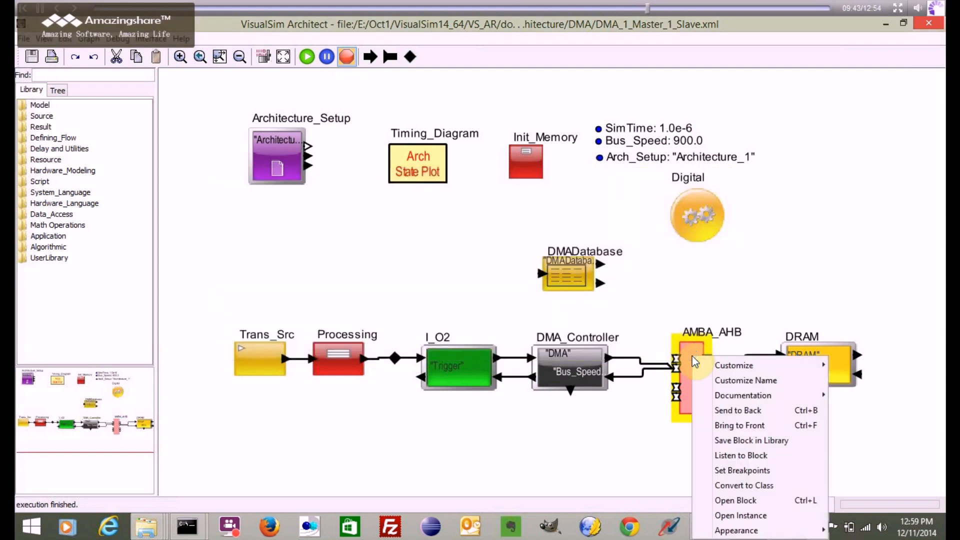
left_click(731, 518)
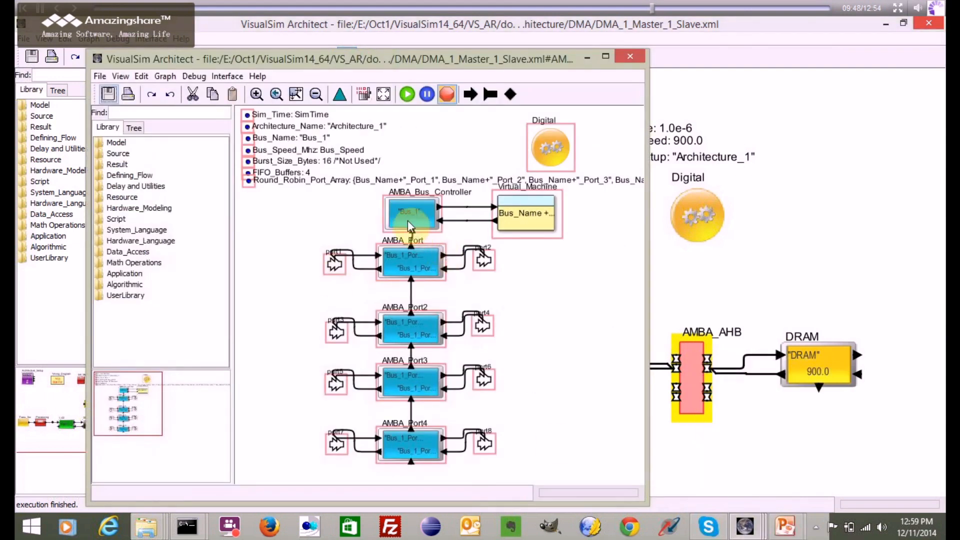
double_click(407, 221)
double_click(303, 355)
type("false")
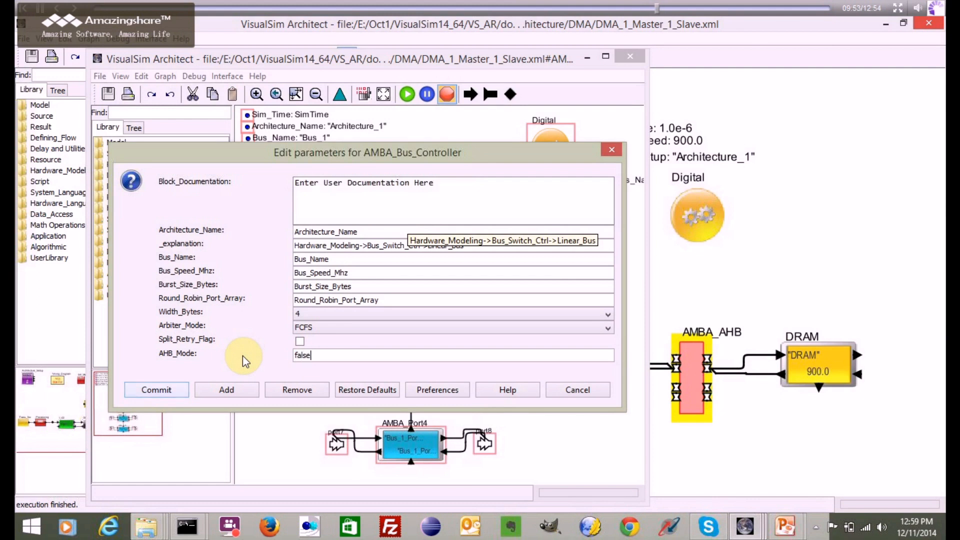
left_click(160, 388)
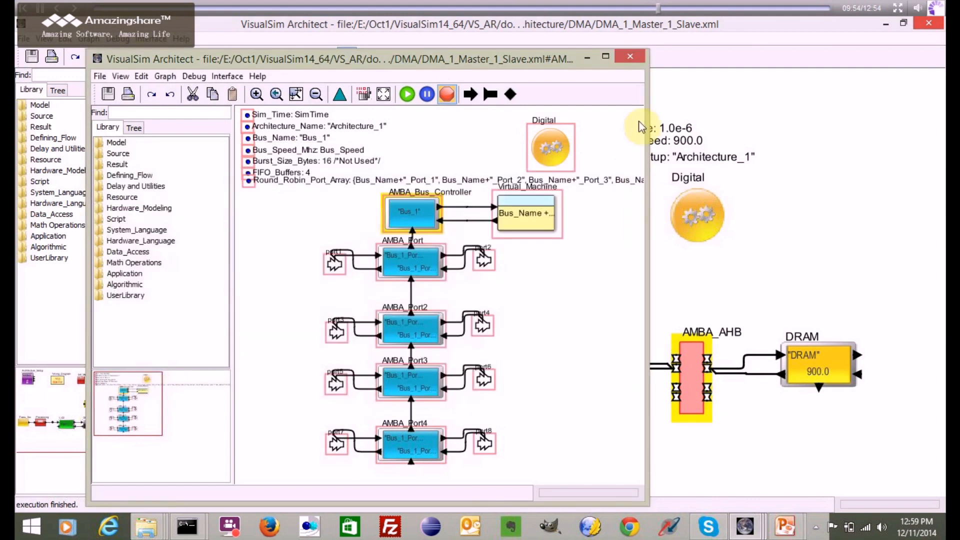
left_click(629, 57)
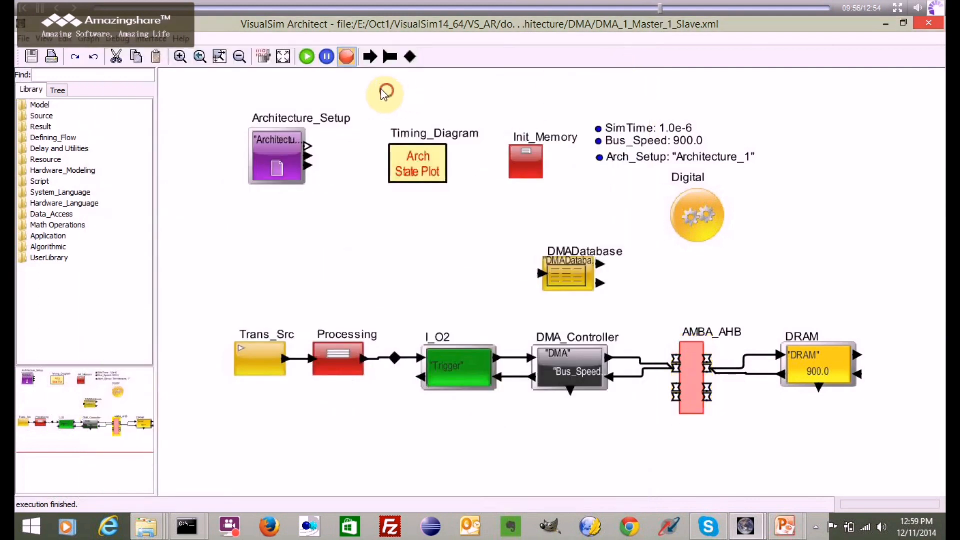
- Rerun the simulation, examine the bus data and control traces in the Processor Execution Unit Activity plot, and close the plots
left_click(308, 57)
left_click(773, 121)
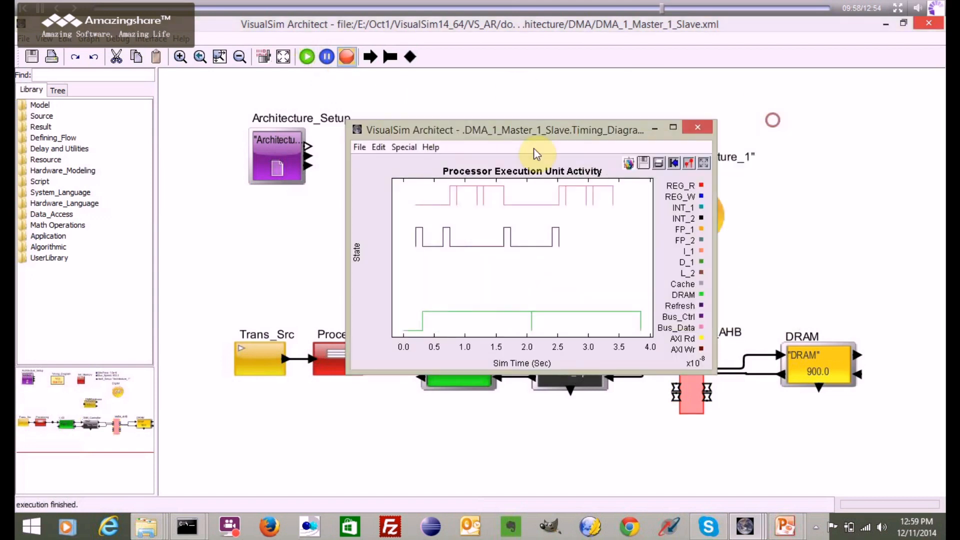
left_click_drag(470, 136, 368, 111)
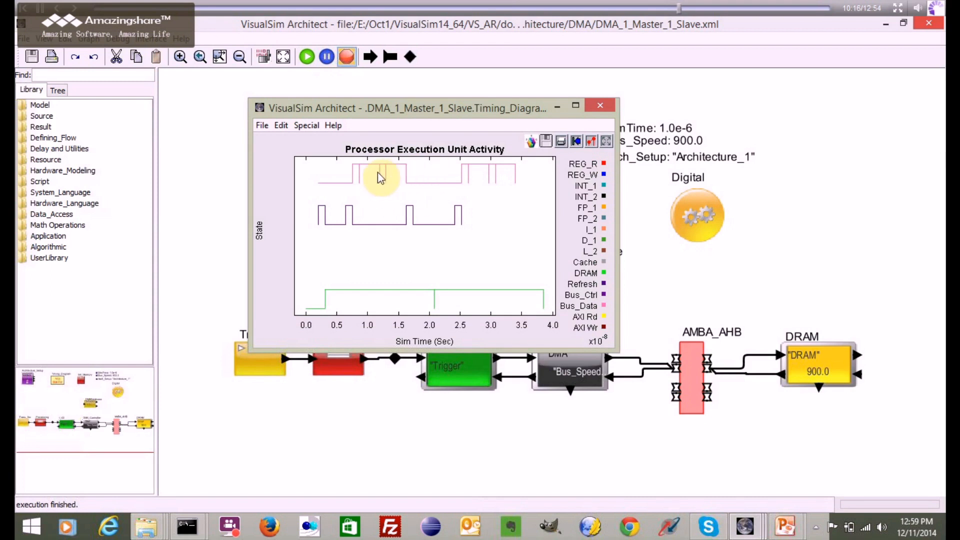
left_click(601, 107)
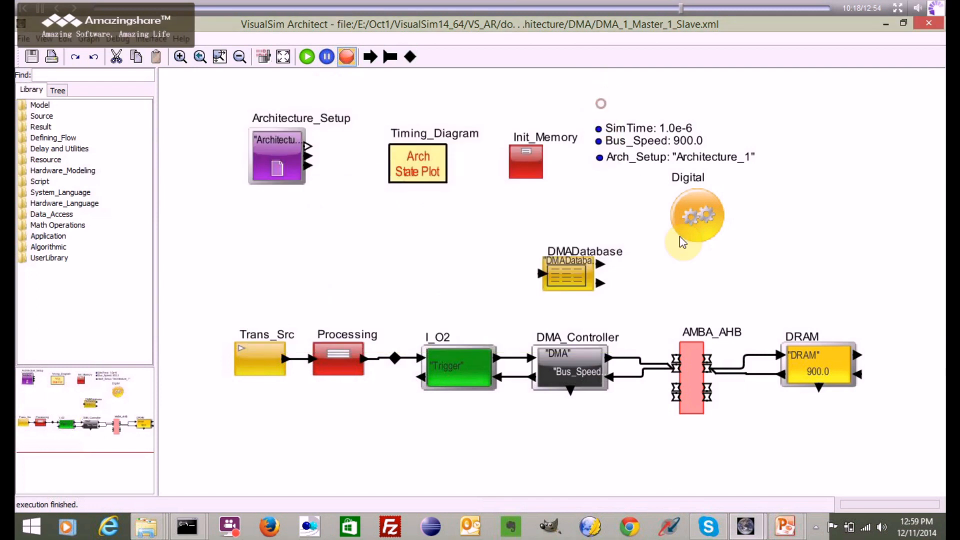
- Open the AMBA_AHB instance again, set AHB_Mode of AMBA_Bus_Controller to true, and return to the main model
left_click(694, 339)
right_click(694, 340)
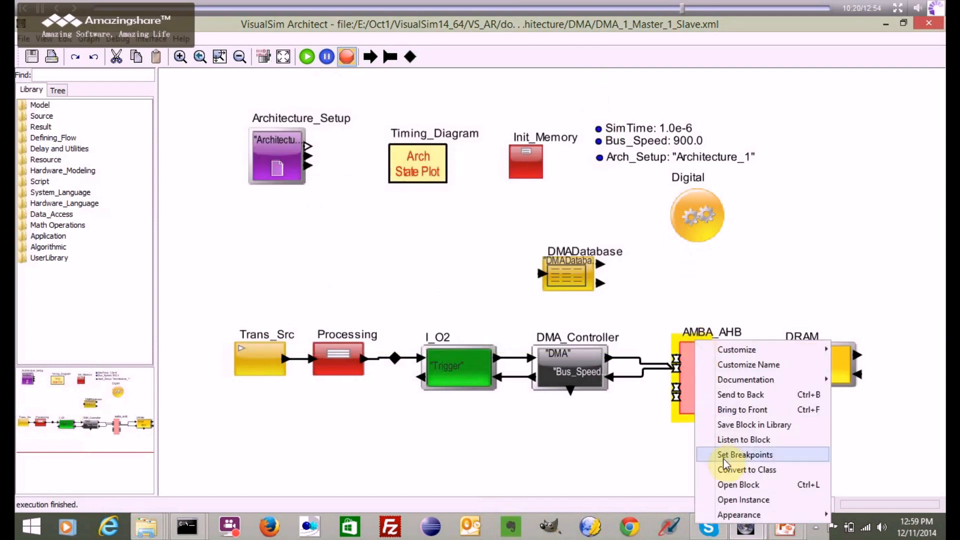
left_click(732, 500)
left_click(404, 208)
double_click(404, 208)
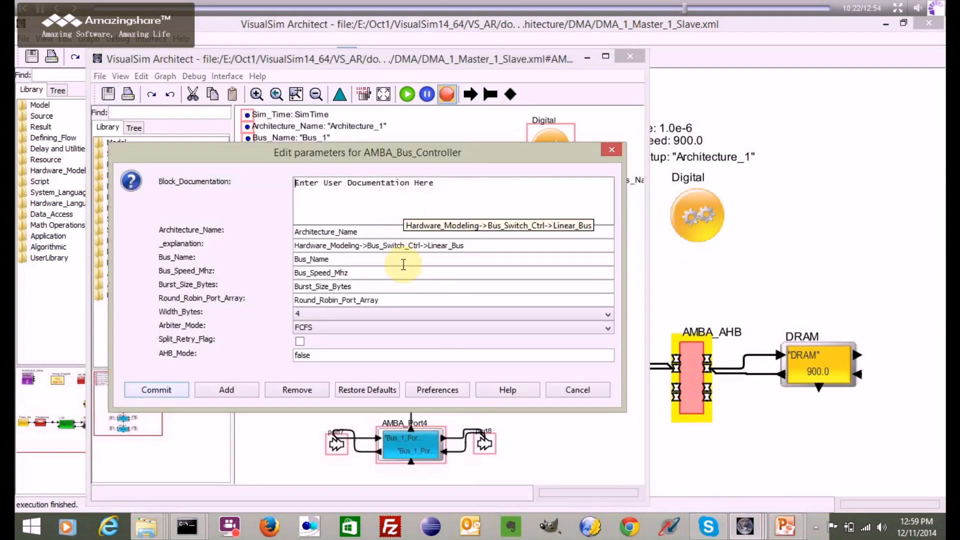
left_click(321, 356)
key("BackSpace")
key("BackSpace")
key("BackSpace")
key("BackSpace")
key("BackSpace")
type("true")
left_click(149, 393)
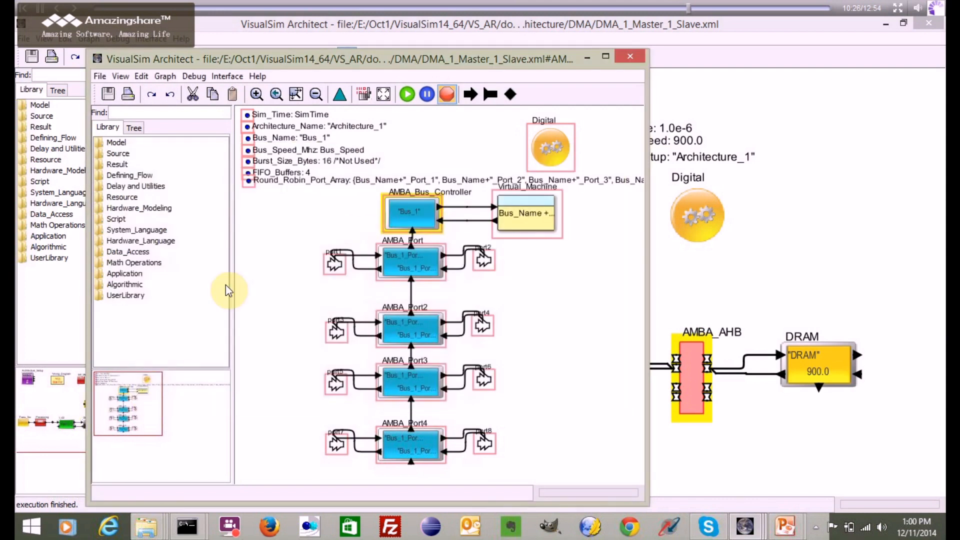
left_click(620, 59)
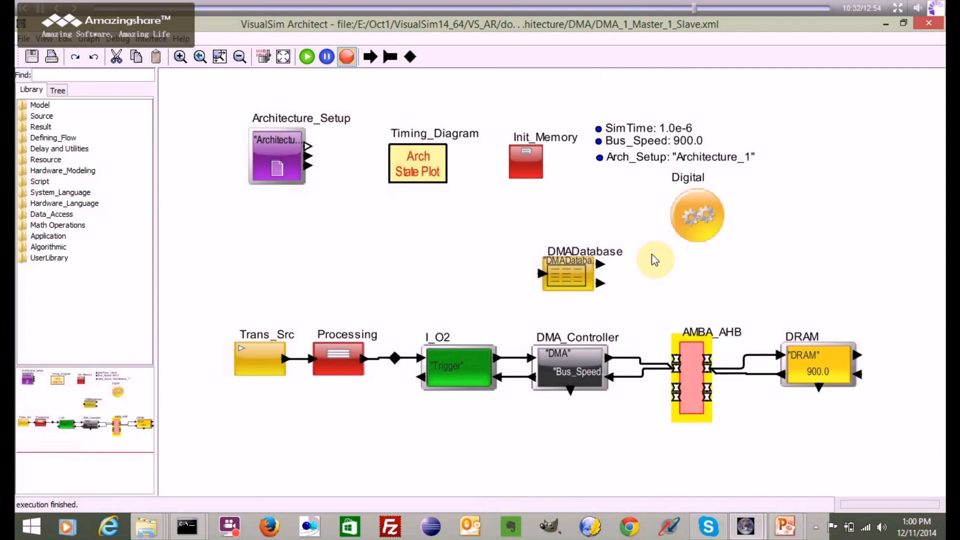
left_click(691, 288)
left_click(428, 272)
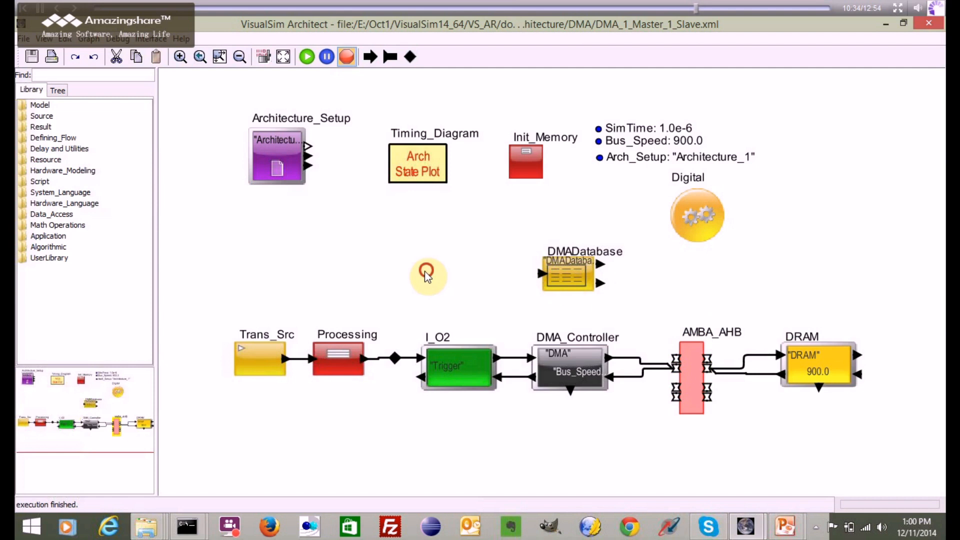
- In the Processing block's Expression_List, set input.A_Instruction to {"Store"} and commit the change
double_click(338, 360)
double_click(524, 192)
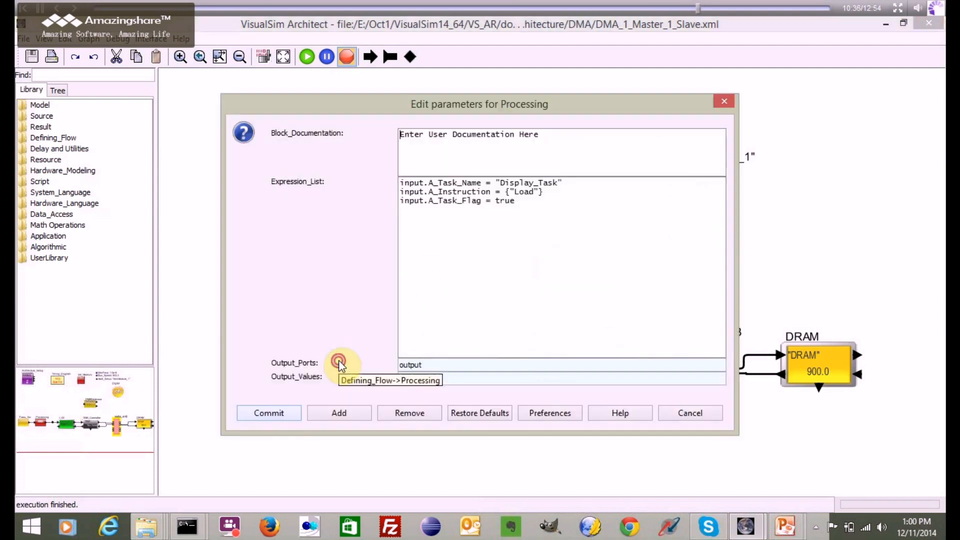
type("Store")
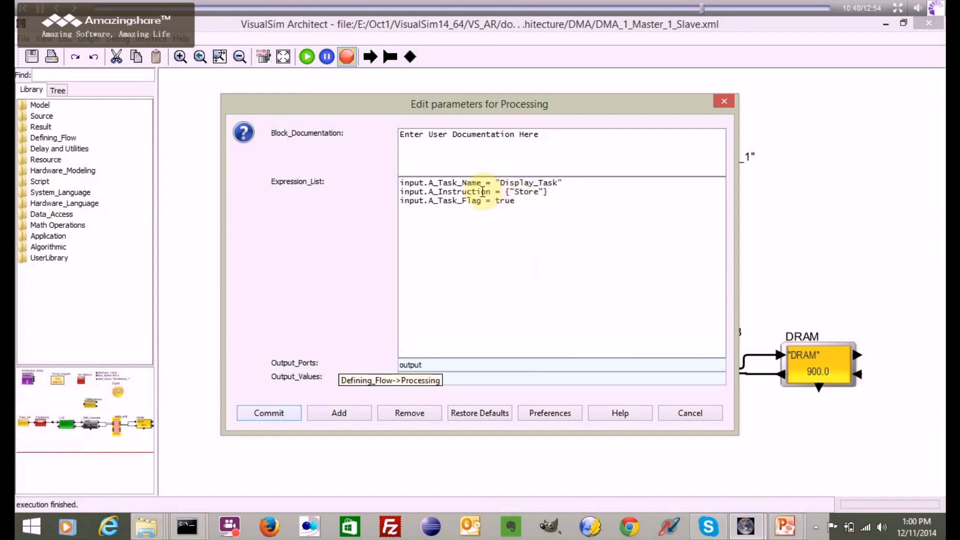
left_click(252, 415)
- In the DMADatabase block's Data_Structure_Text, set the instruction entry to Store and A_Command to Write, and commit the changes
double_click(575, 263)
double_click(485, 223)
type("Store          0     DRAM       32")
left_click_drag(482, 305, 577, 300)
double_click(602, 223)
type("Write              64")
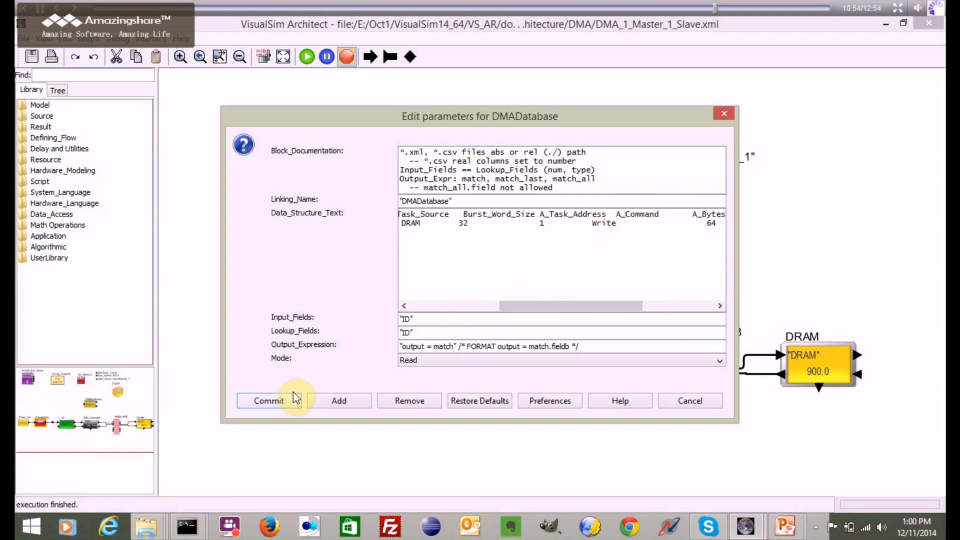
left_click(270, 402)
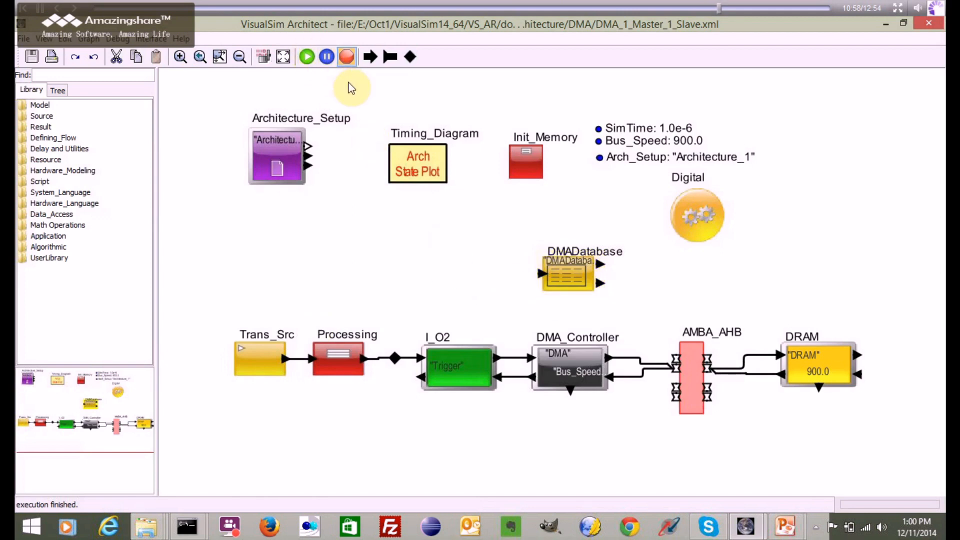
- Run the simulation, examine the bus and DRAM traces in the Processor Execution Unit Activity plot, and close the plots
left_click(307, 57)
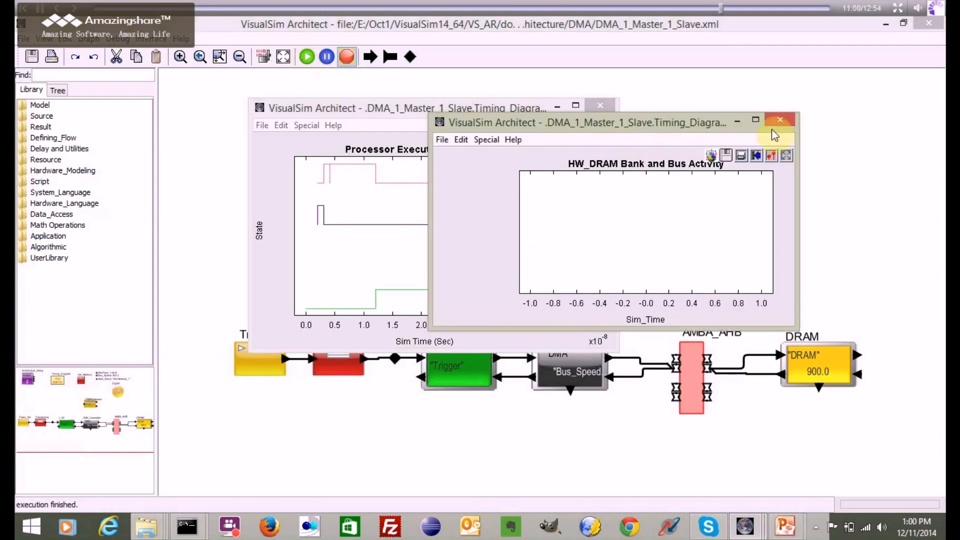
left_click(780, 120)
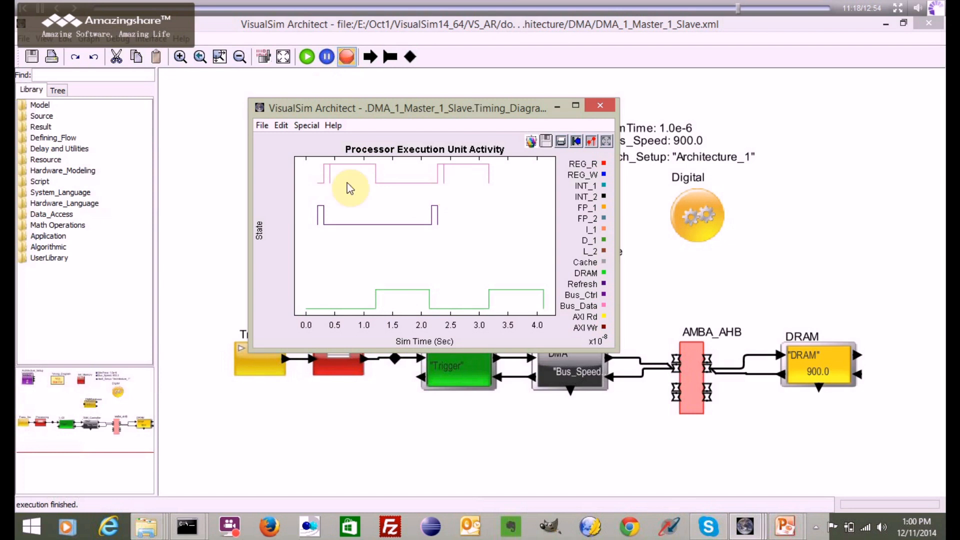
left_click(592, 113)
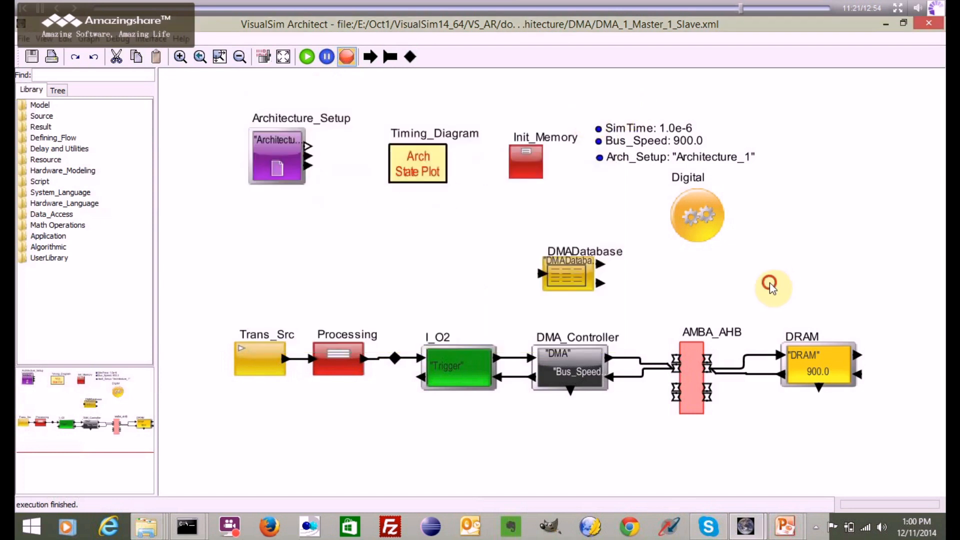
- Listen to the DRAM block's input and output ports, rerun the simulation, and close the two timing plots
right_click(779, 355)
left_click(806, 440)
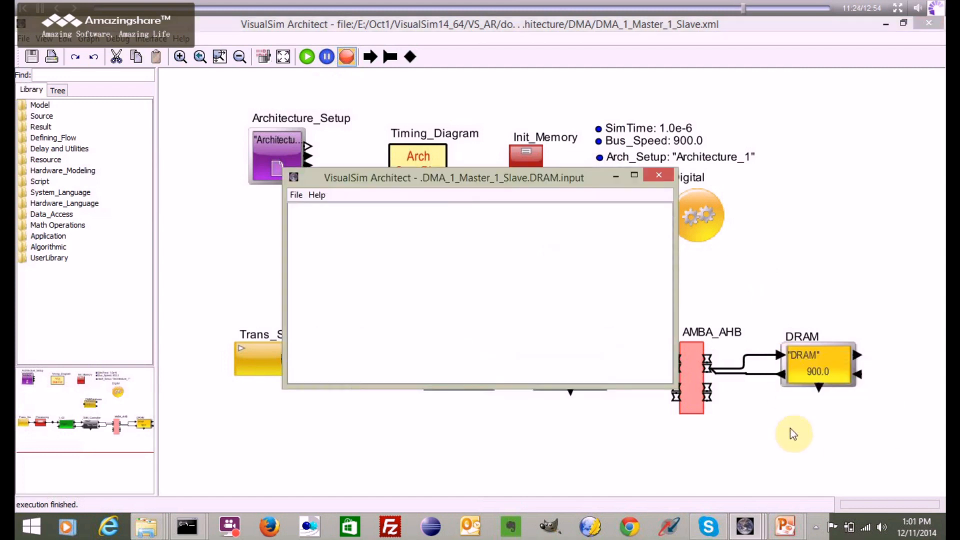
right_click(782, 376)
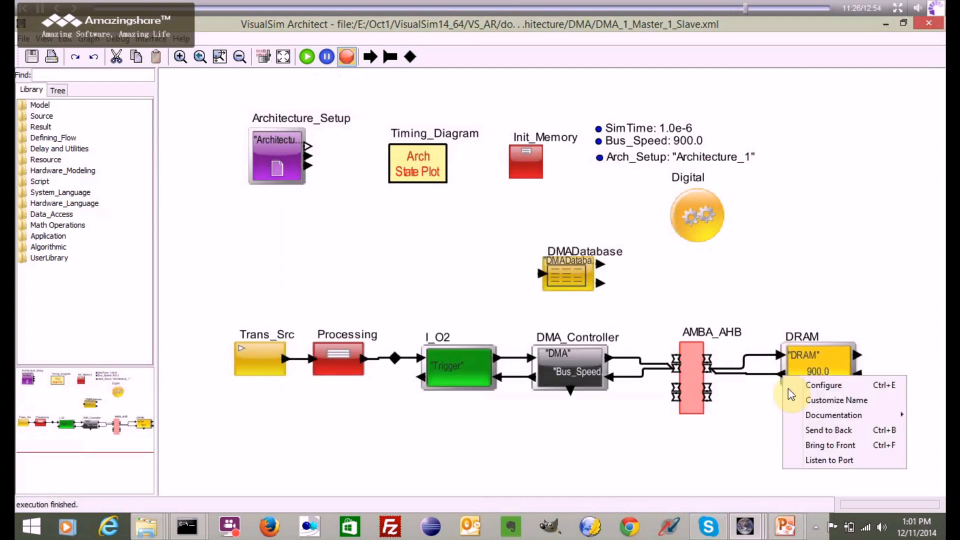
left_click(804, 458)
left_click(307, 57)
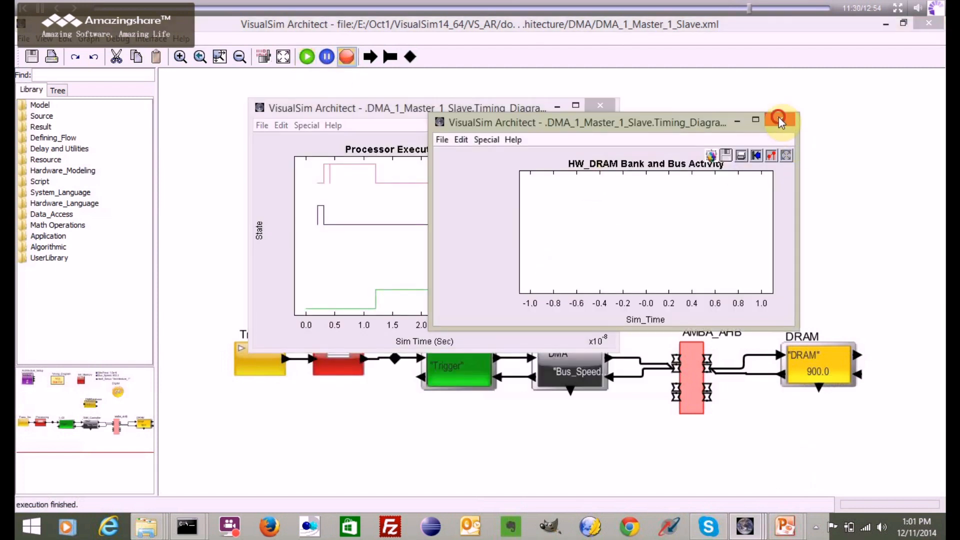
left_click(781, 121)
left_click(603, 105)
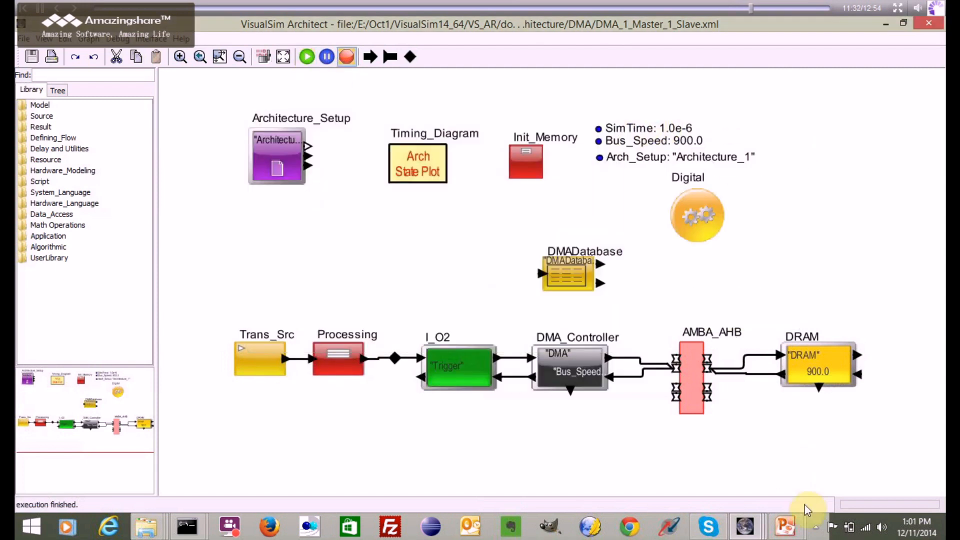
- Bring up the DRAM.input and DRAM.output listener windows, place them side by side, and lengthen both to show more transaction fields
mouse_move(745, 526)
left_click(715, 446)
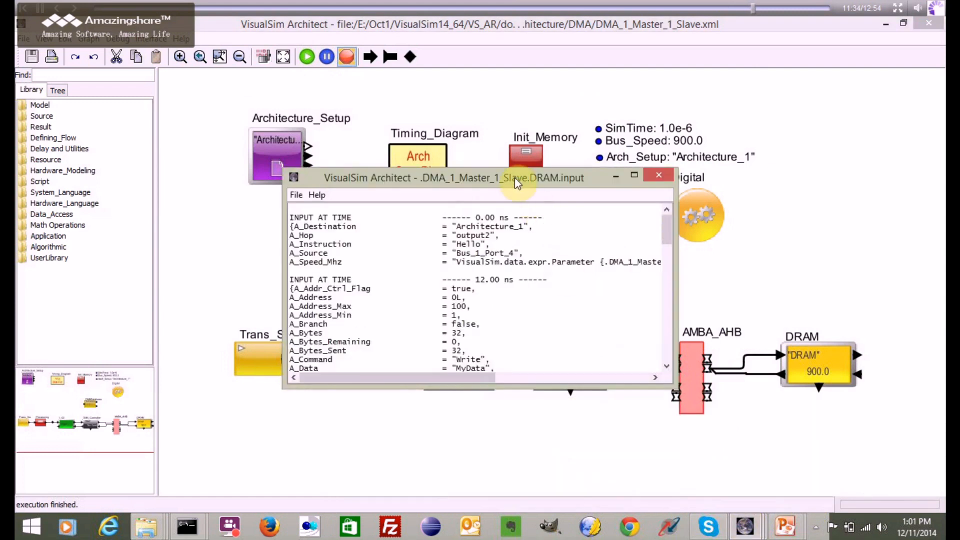
left_click_drag(376, 144, 232, 144)
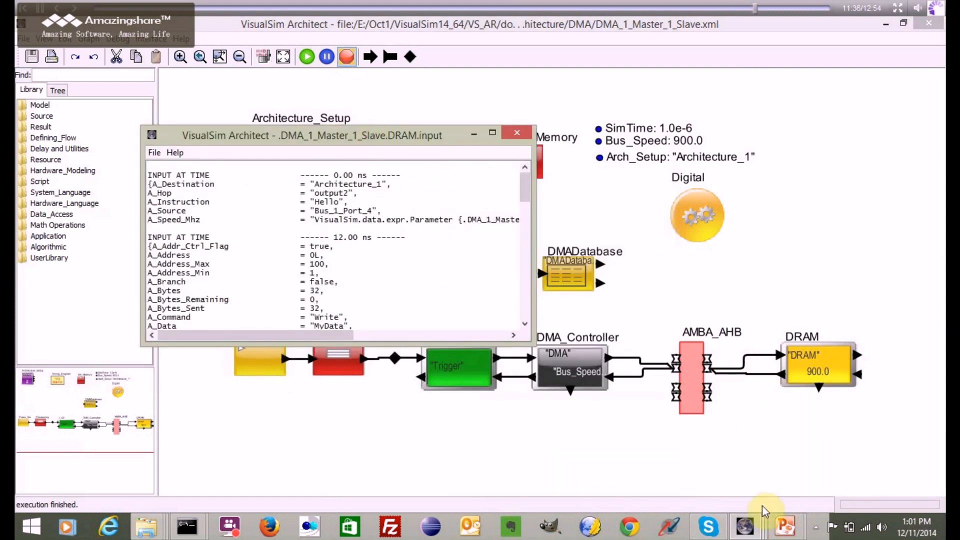
left_click(745, 526)
left_click(853, 439)
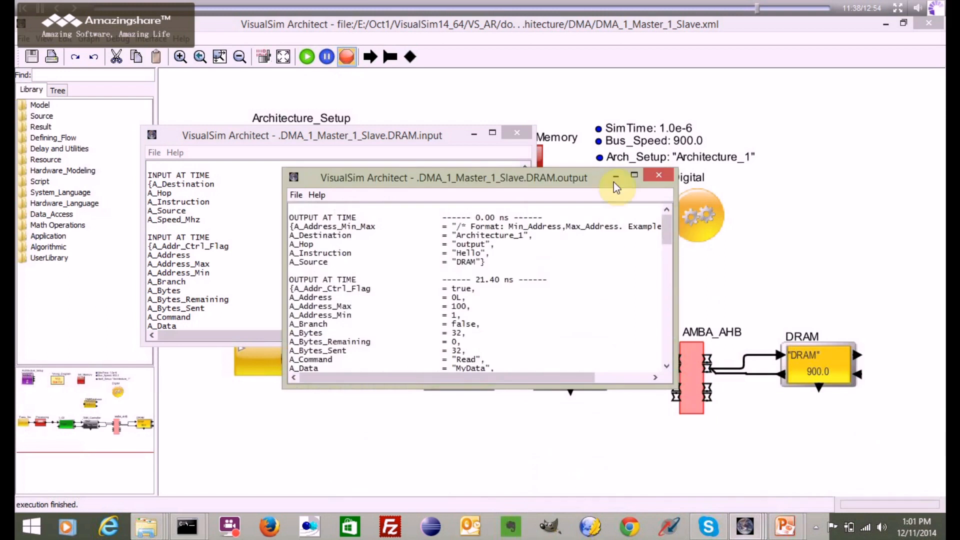
left_click_drag(491, 181, 739, 133)
left_click_drag(386, 139, 308, 86)
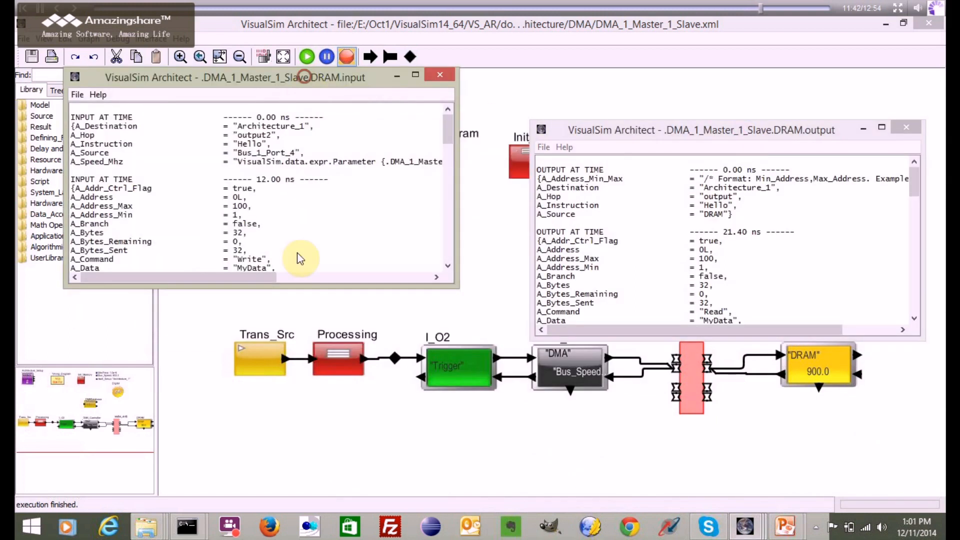
left_click_drag(299, 287, 322, 492)
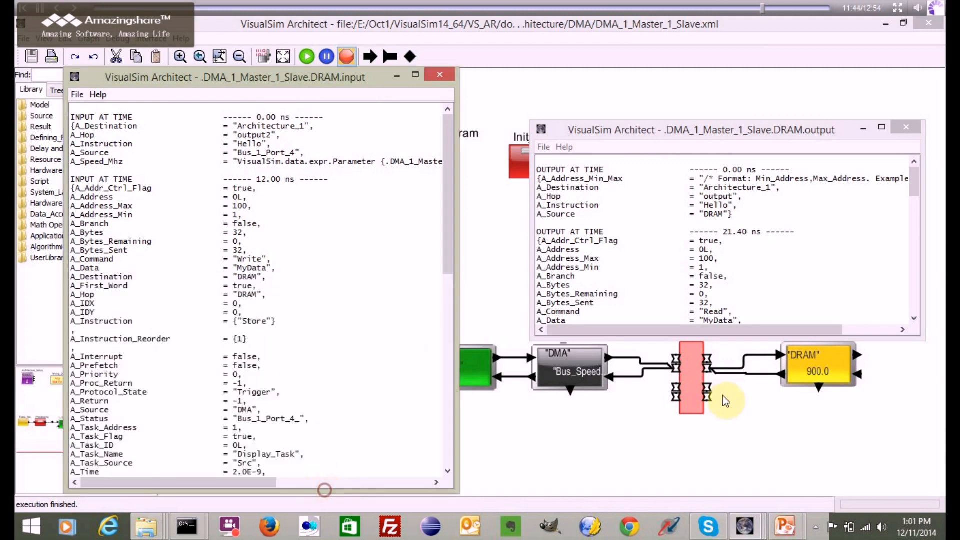
left_click_drag(667, 340, 650, 508)
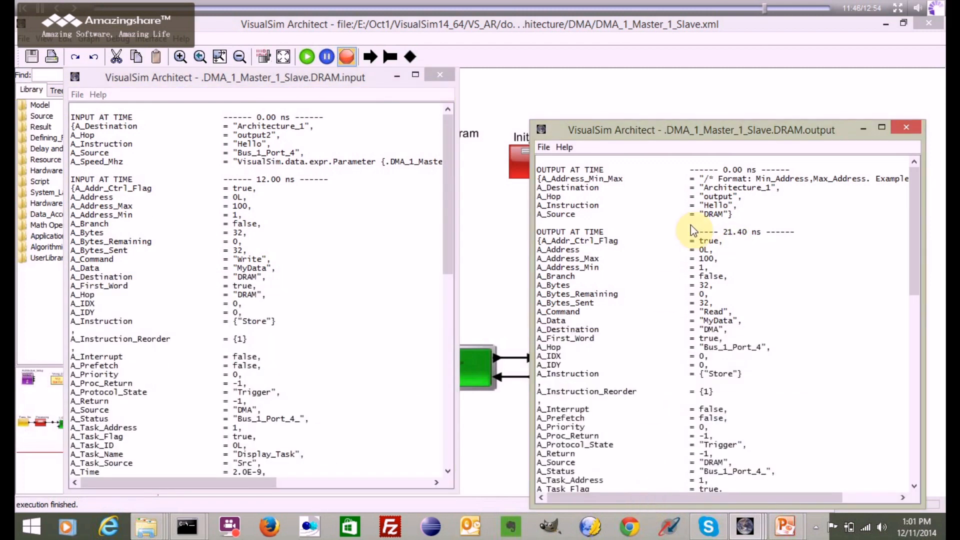
left_click_drag(627, 120, 554, 85)
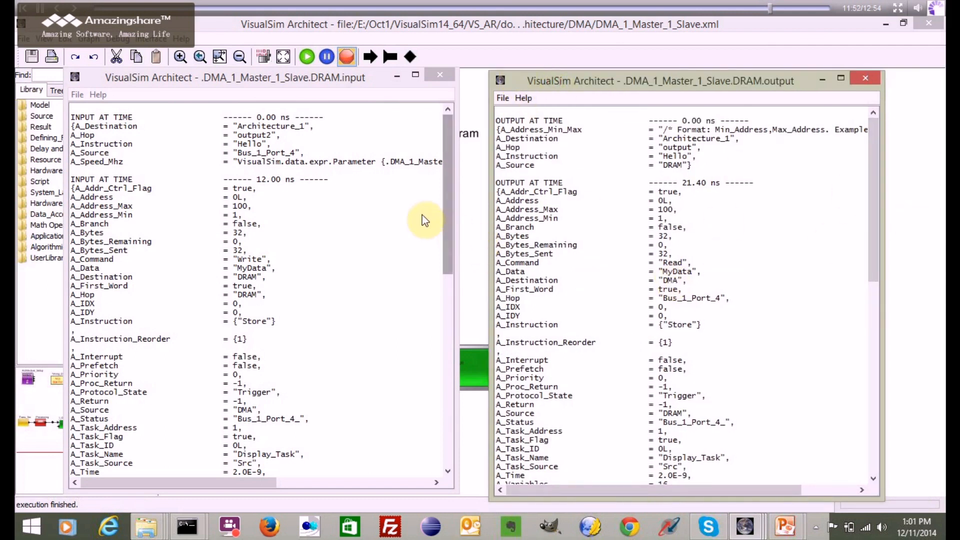
- Compare the transaction times and A_Command fields in the DRAM input and output listeners, and close both windows
left_click_drag(257, 180, 283, 182)
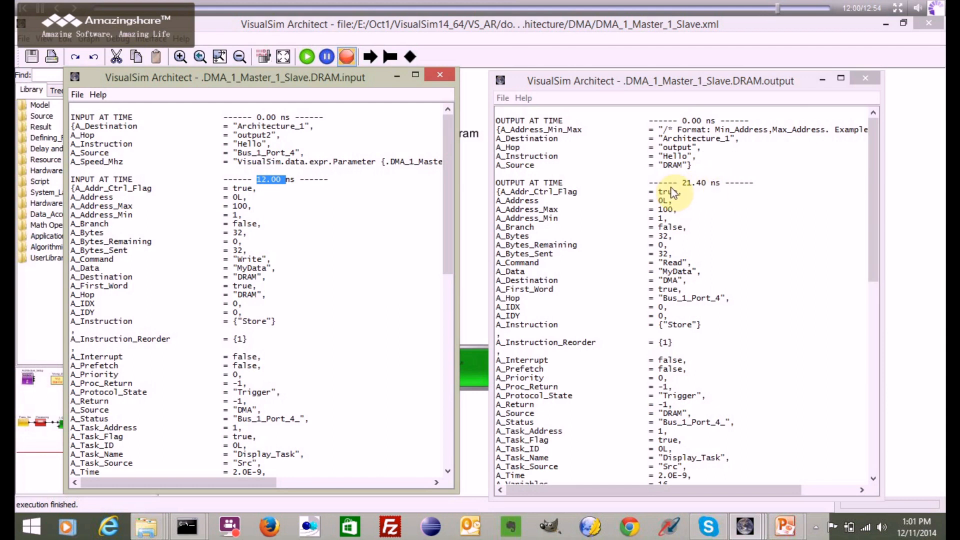
left_click_drag(873, 172, 861, 194)
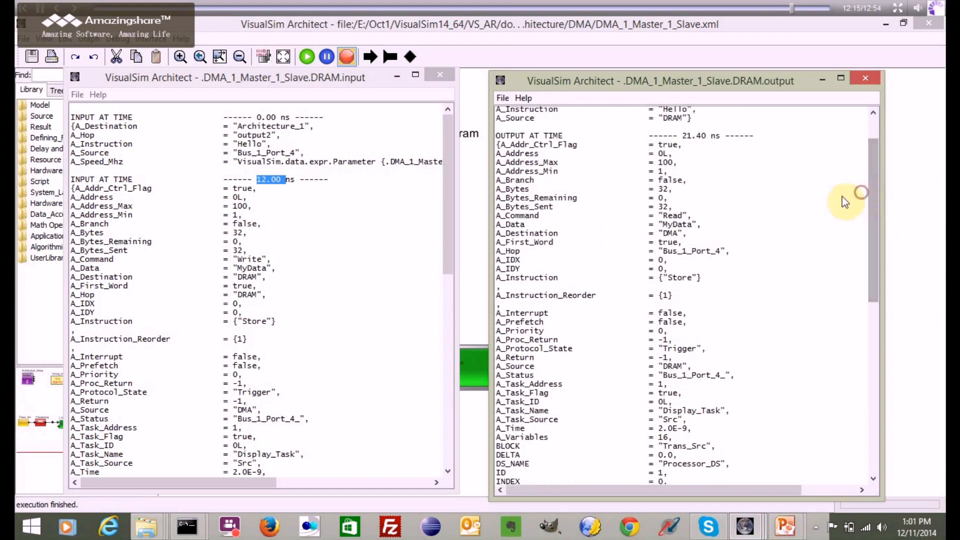
double_click(672, 216)
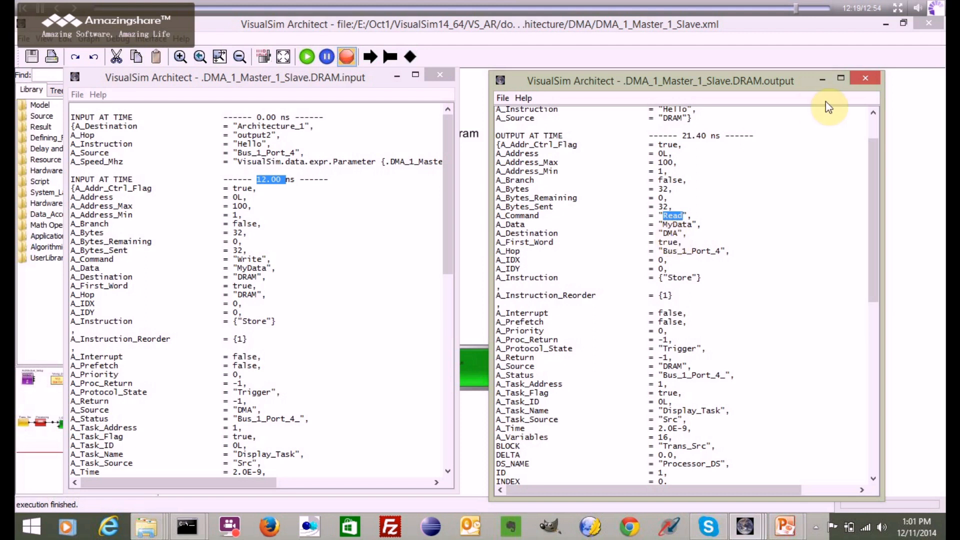
left_click_drag(452, 221, 431, 295)
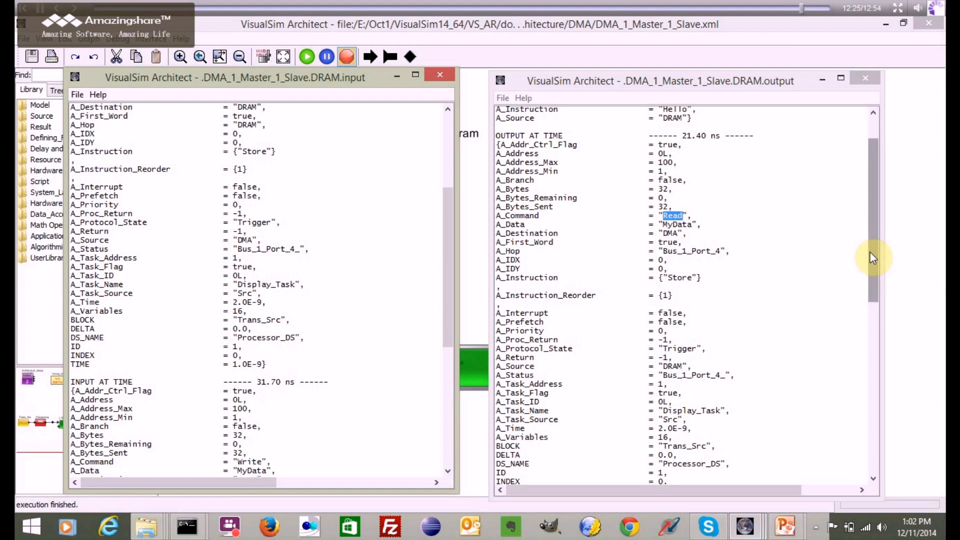
left_click_drag(448, 267, 442, 182)
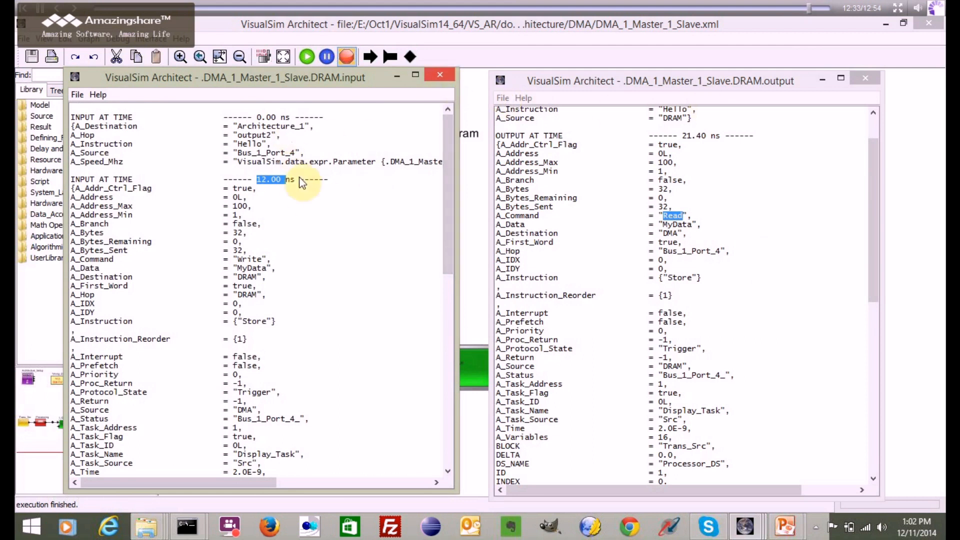
left_click(439, 76)
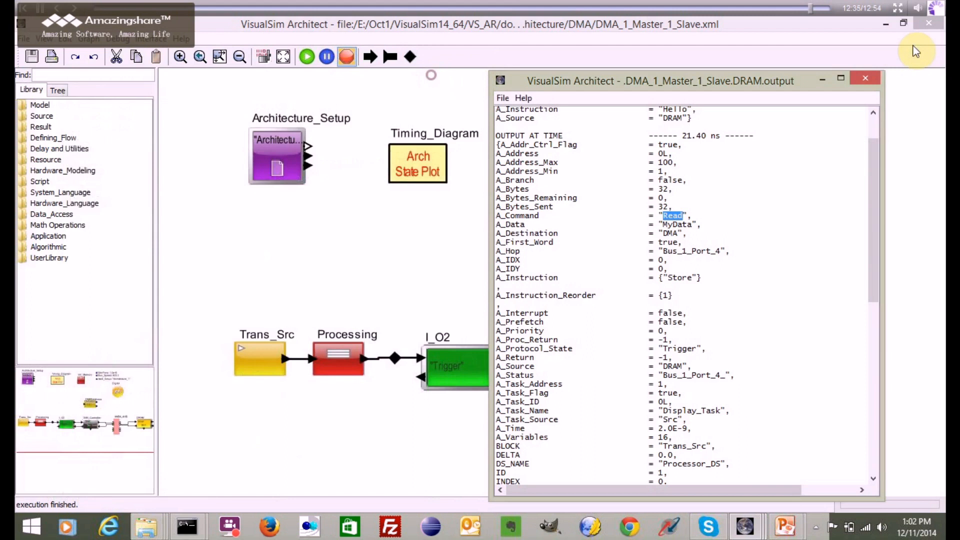
left_click(861, 79)
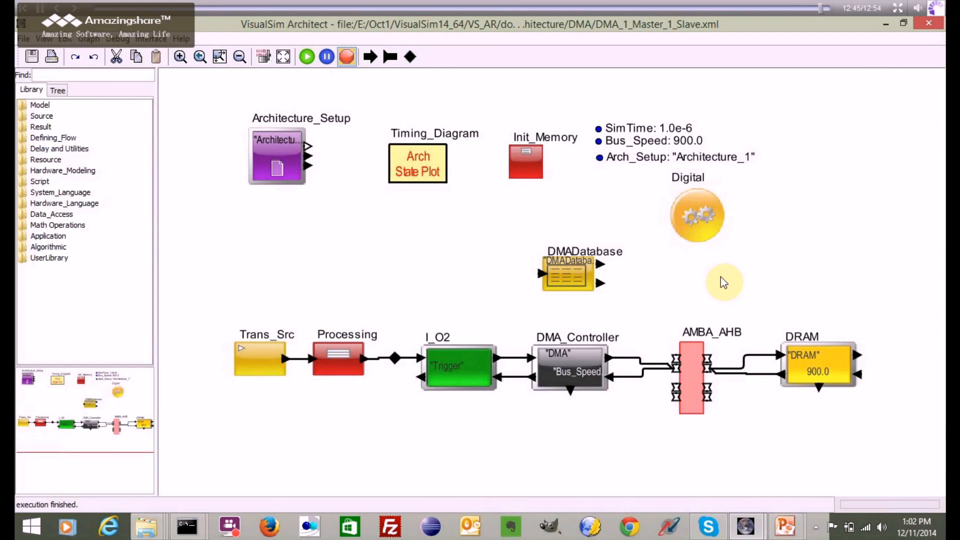
- Switch to the PowerPoint slide show of the DMA and AHB presentation
left_click(785, 526)
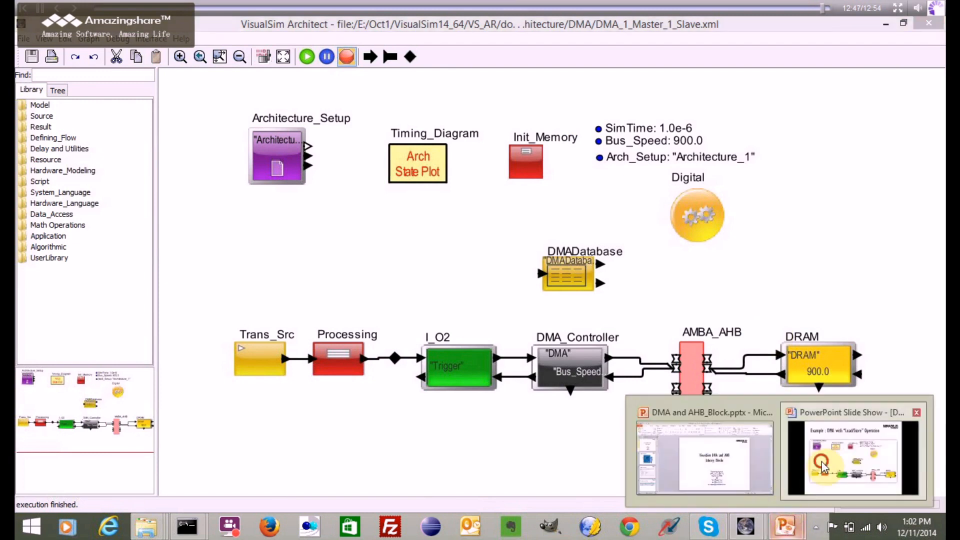